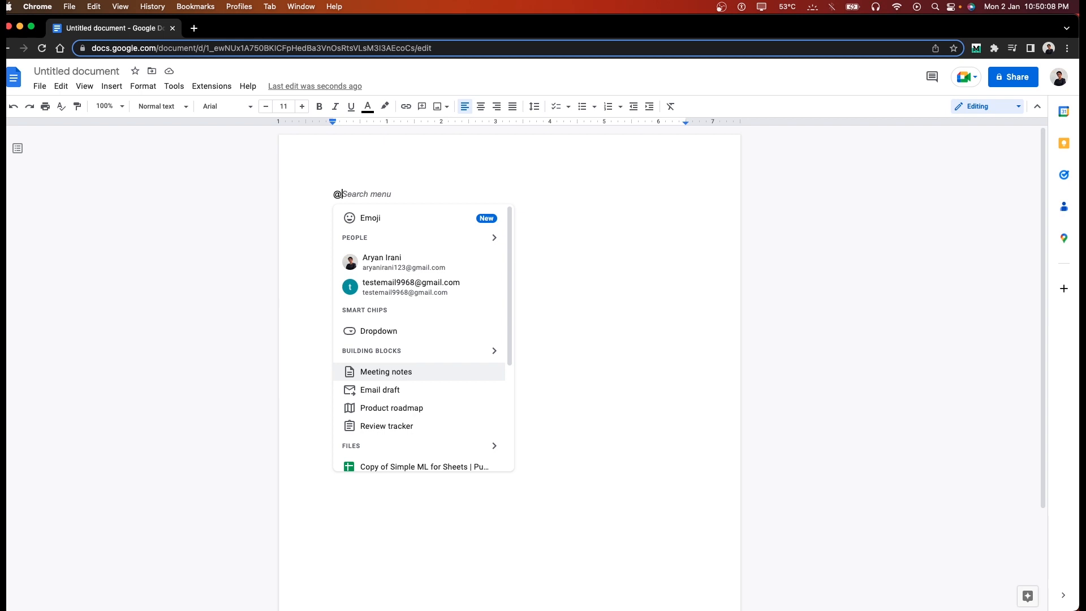
Step: Insert a new dropdown chip with default options and set it to Option 3
{"action": "left_click", "coordinate": [426, 328]}
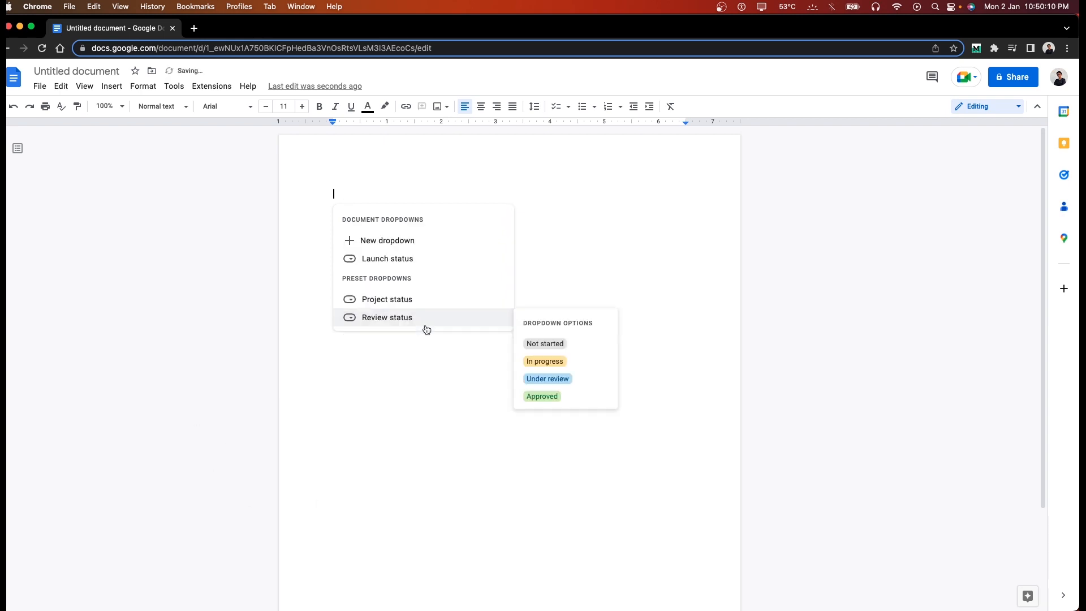
{"action": "left_click", "coordinate": [407, 241]}
{"action": "triple_click", "coordinate": [540, 309]}
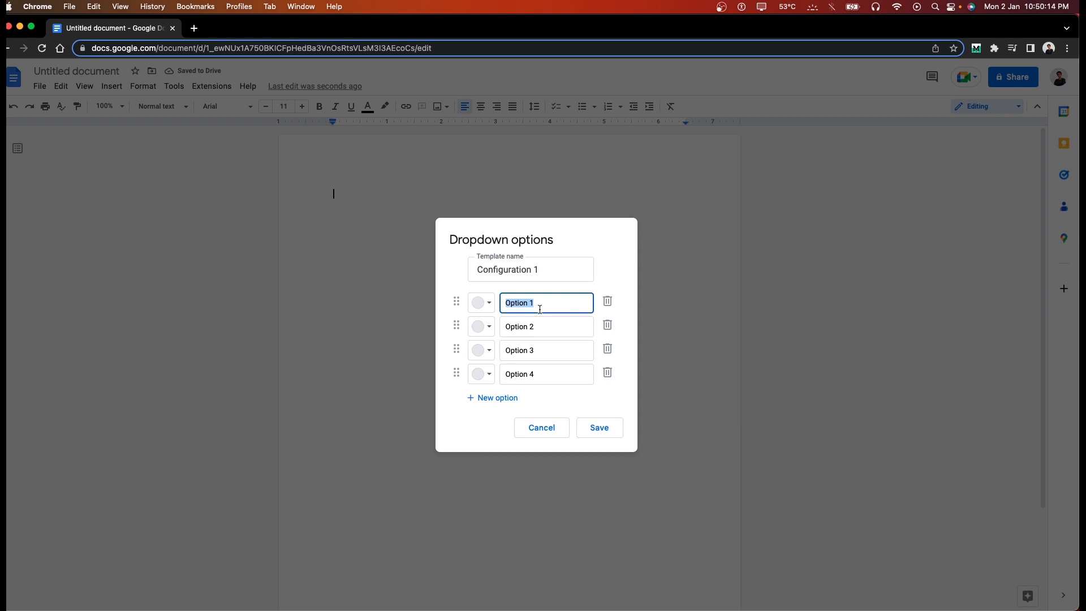
{"action": "left_click", "coordinate": [600, 428]}
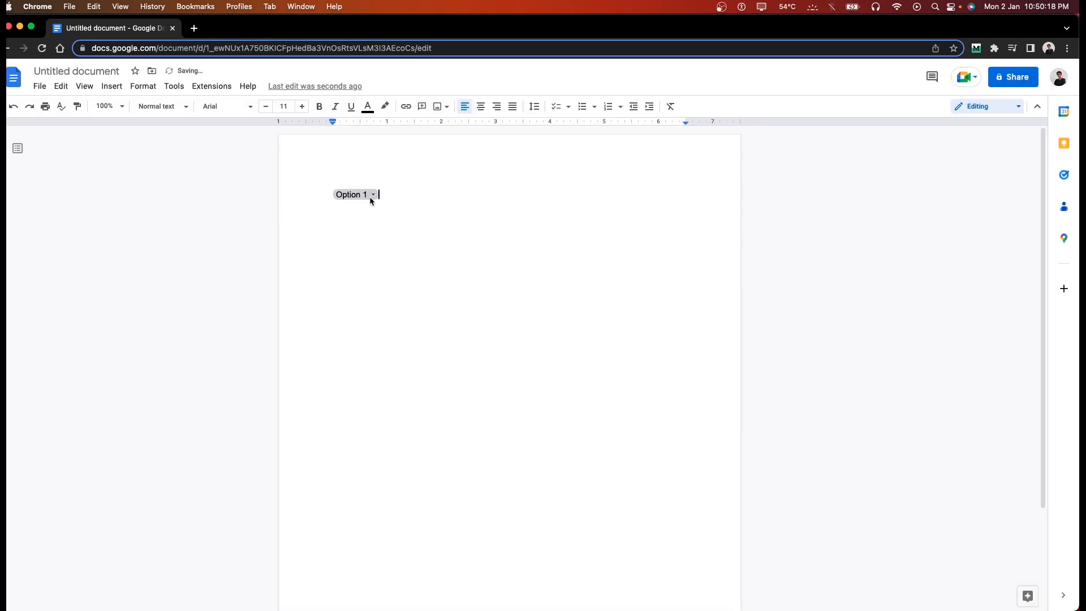
{"action": "left_click", "coordinate": [372, 197]}
{"action": "left_click", "coordinate": [380, 231]}
{"action": "left_click", "coordinate": [365, 196]}
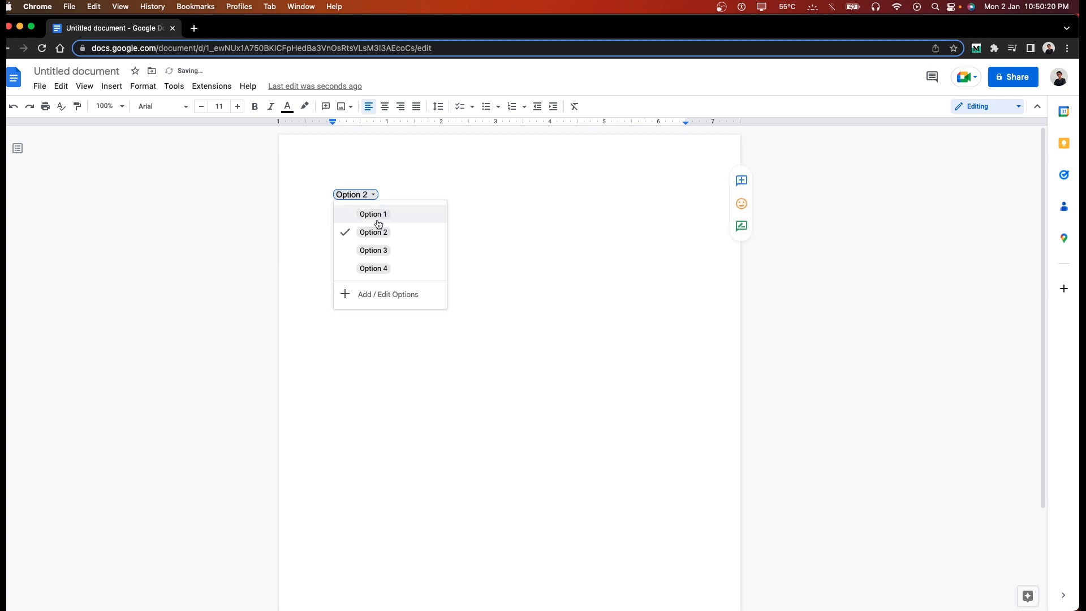
{"action": "left_click", "coordinate": [374, 250]}
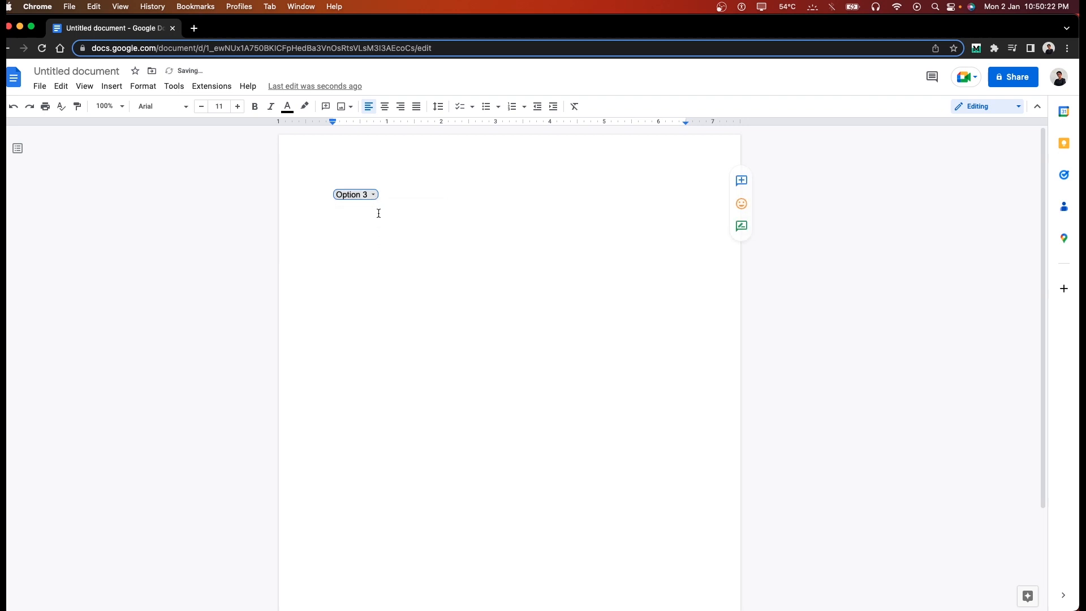
Step: Add a grinning-face emoji on a new line below the dropdown chip
{"action": "left_click", "coordinate": [466, 201]}
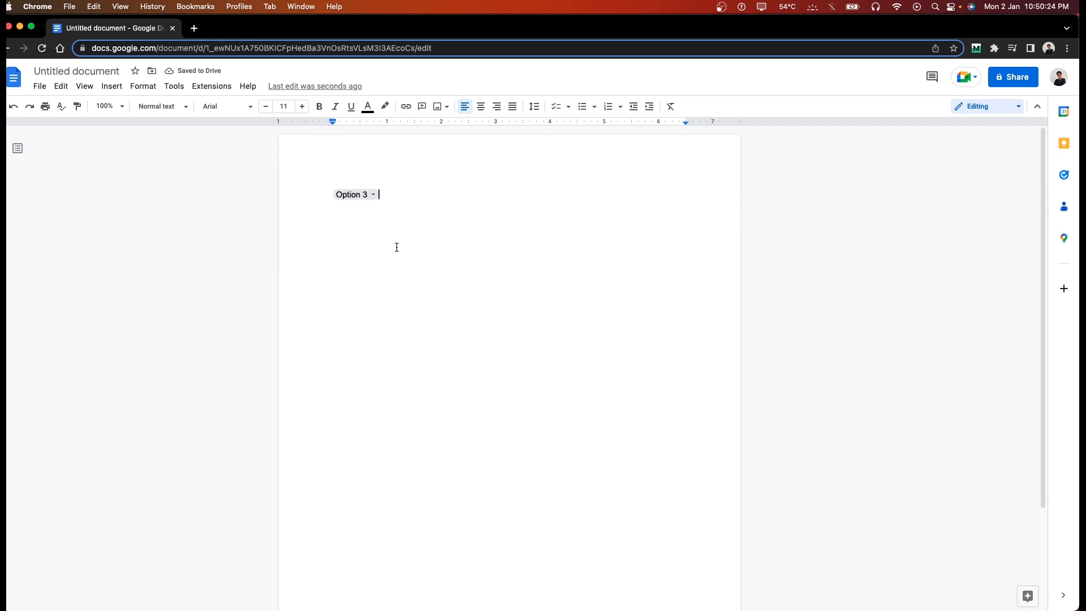
{"action": "key", "text": "Return"}
{"action": "type", "text": "@"}
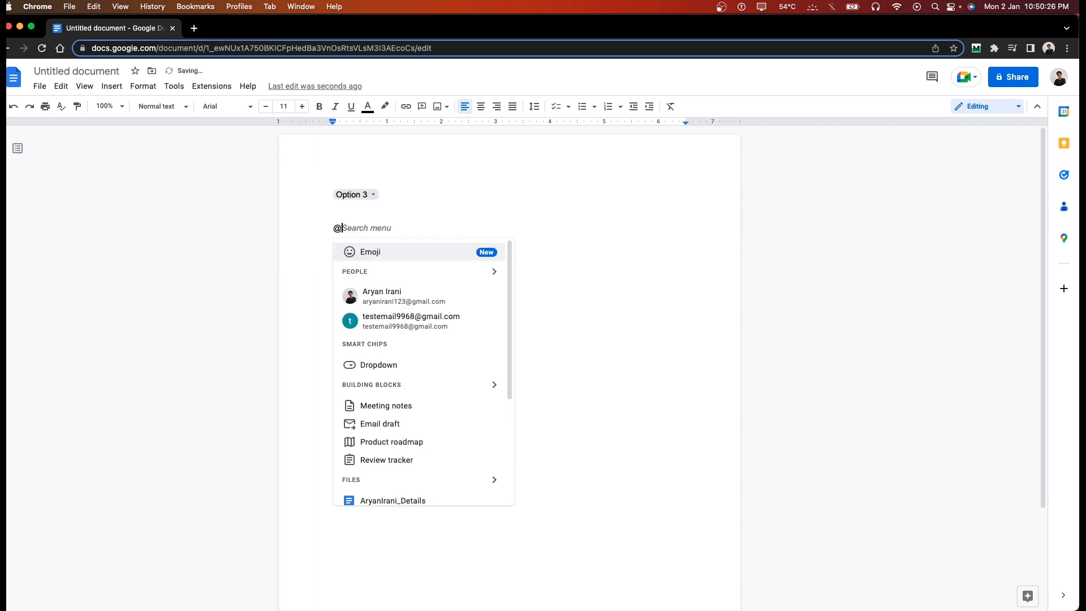
{"action": "left_click", "coordinate": [399, 249]}
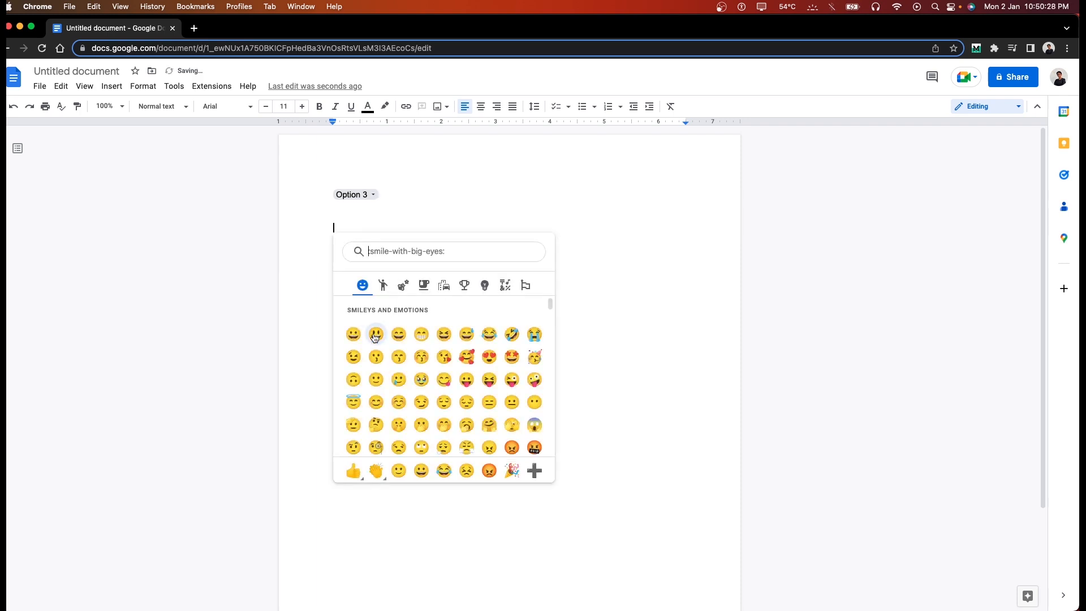
{"action": "left_click", "coordinate": [376, 334]}
Step: Add a person chip for a contact on the next line
{"action": "key", "text": "Return"}
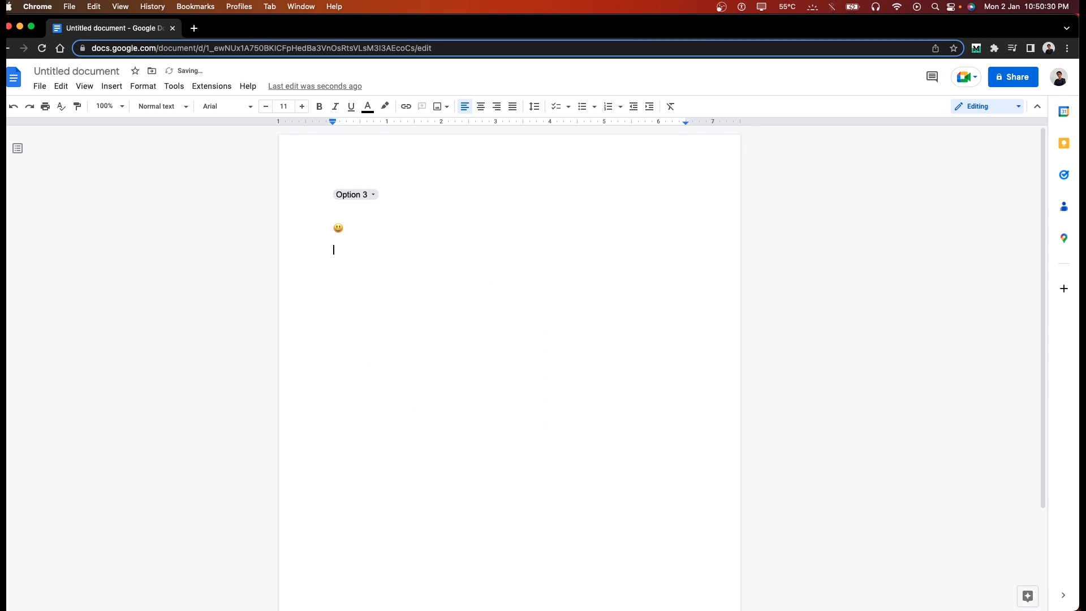
{"action": "type", "text": "@"}
{"action": "left_click", "coordinate": [410, 301]}
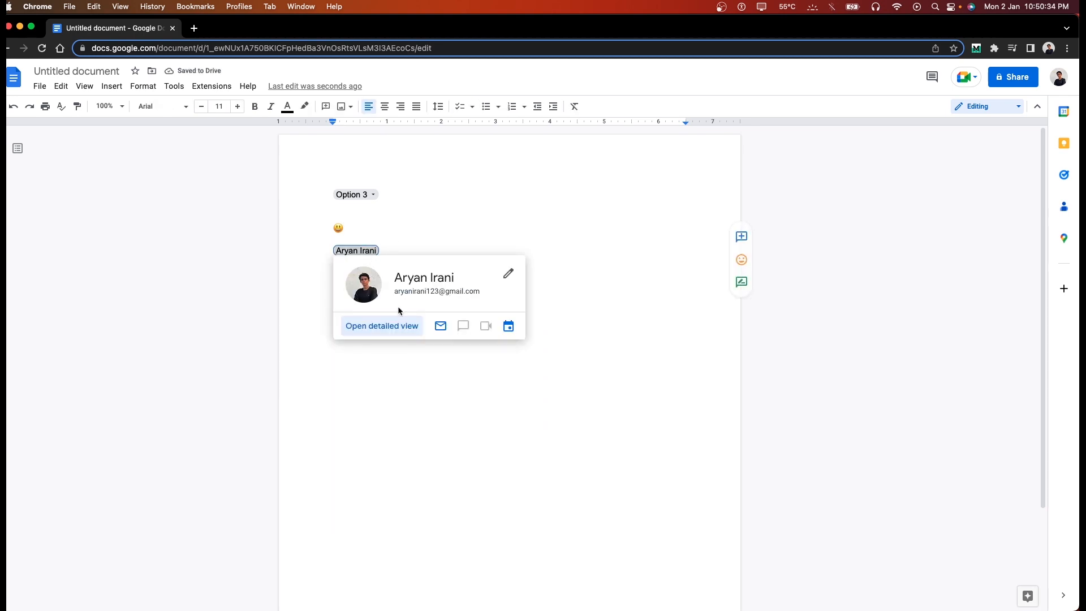
Step: Add a file chip linking the details document on the next line
{"action": "key", "text": "Return"}
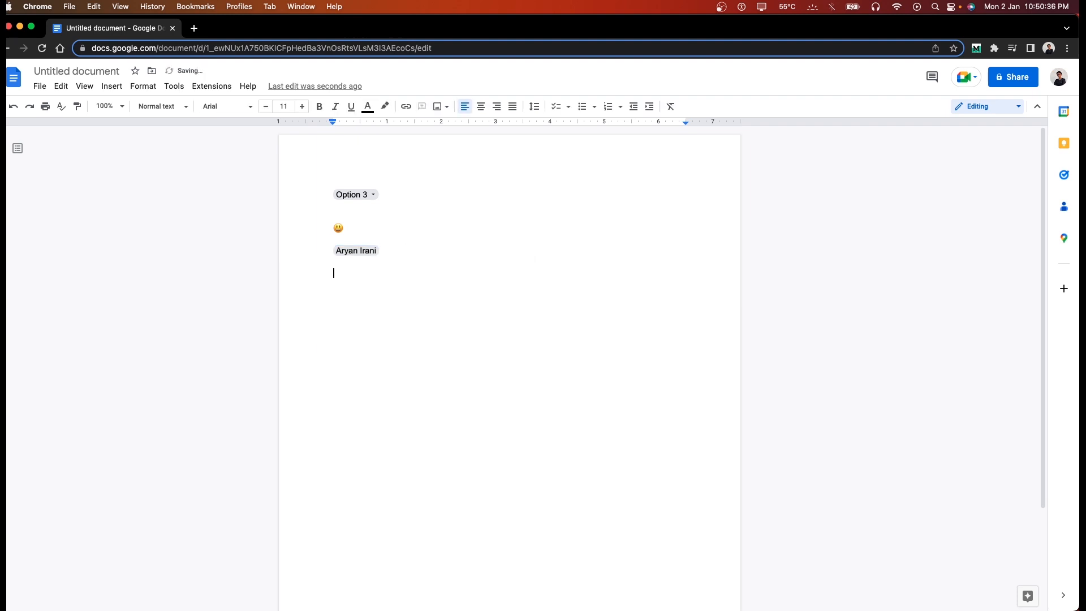
{"action": "type", "text": "@"}
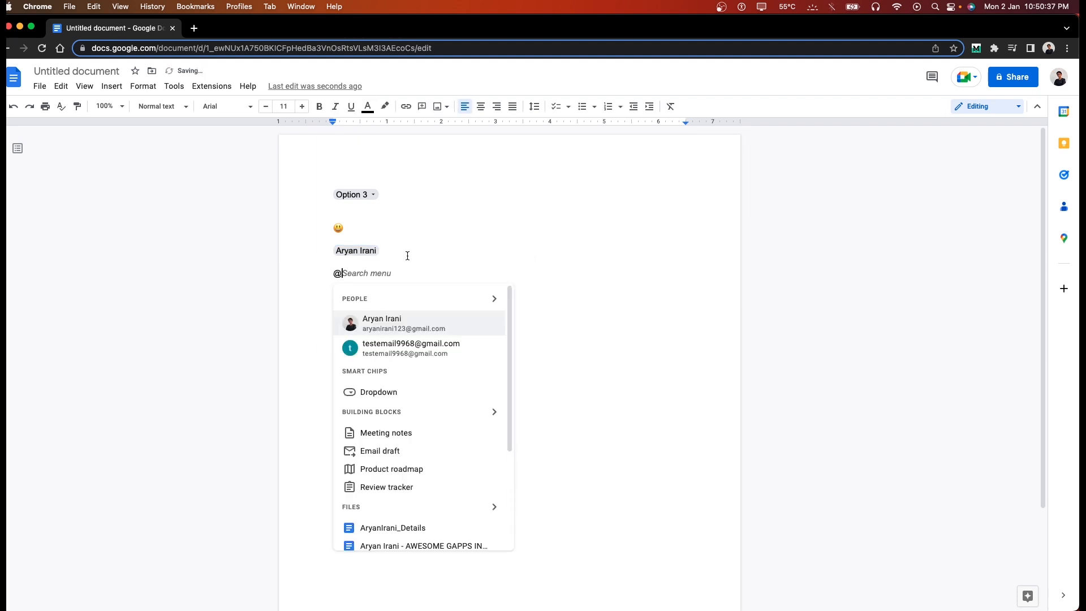
{"action": "scroll", "coordinate": [417, 443], "scroll_direction": "down", "scroll_amount": 3}
{"action": "left_click", "coordinate": [417, 443]}
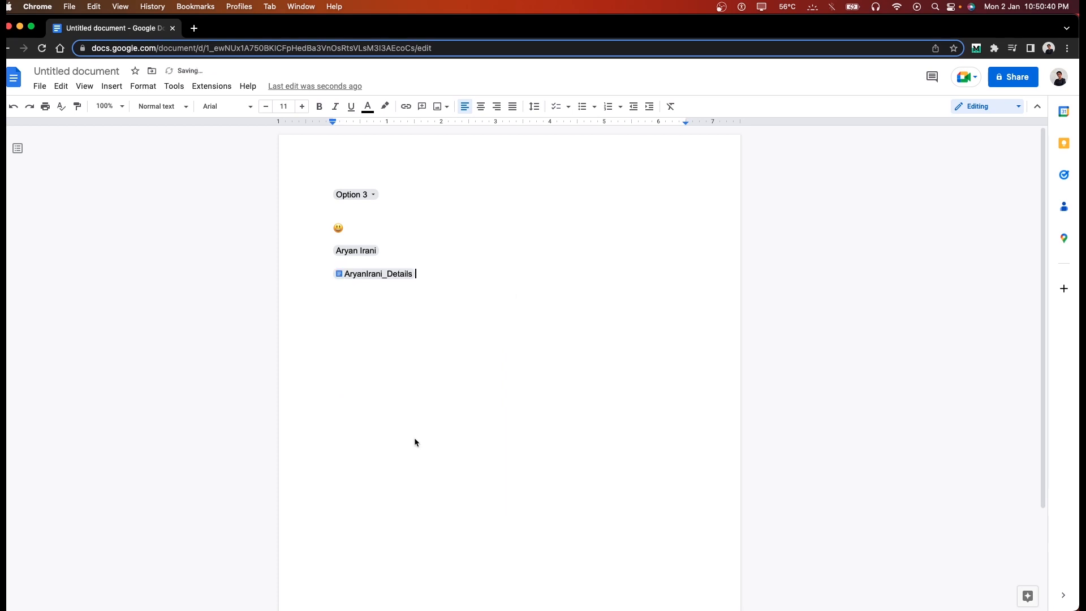
{"action": "mouse_move", "coordinate": [378, 275]}
{"action": "left_click", "coordinate": [415, 293]}
{"action": "key", "text": "super+w"}
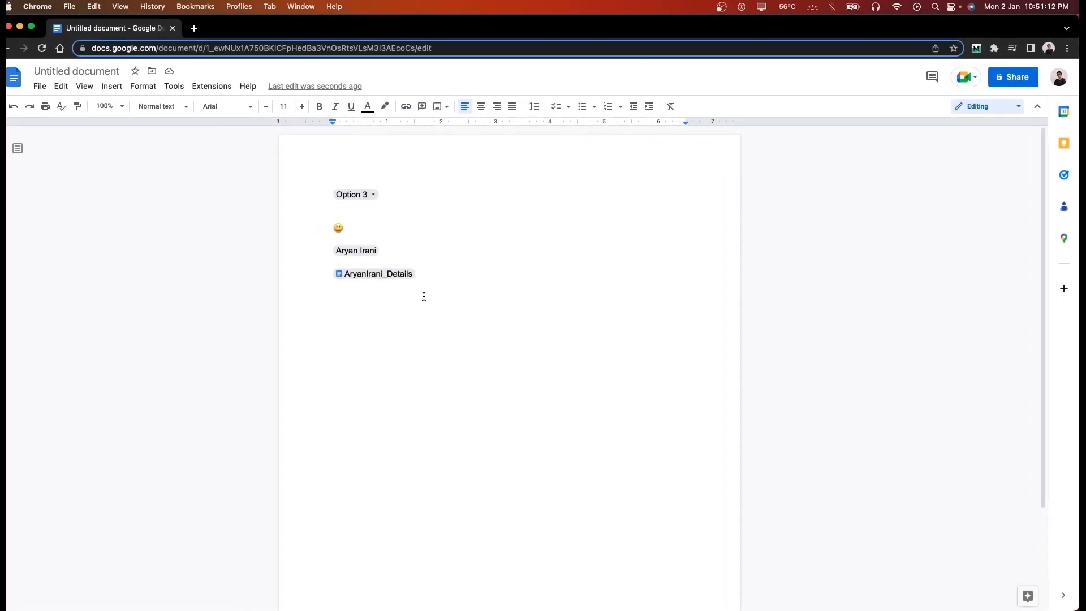
{"action": "key", "text": "Return"}
{"action": "key", "text": "Return"}
{"action": "key", "text": "Return"}
{"action": "type", "text": "@drop"}
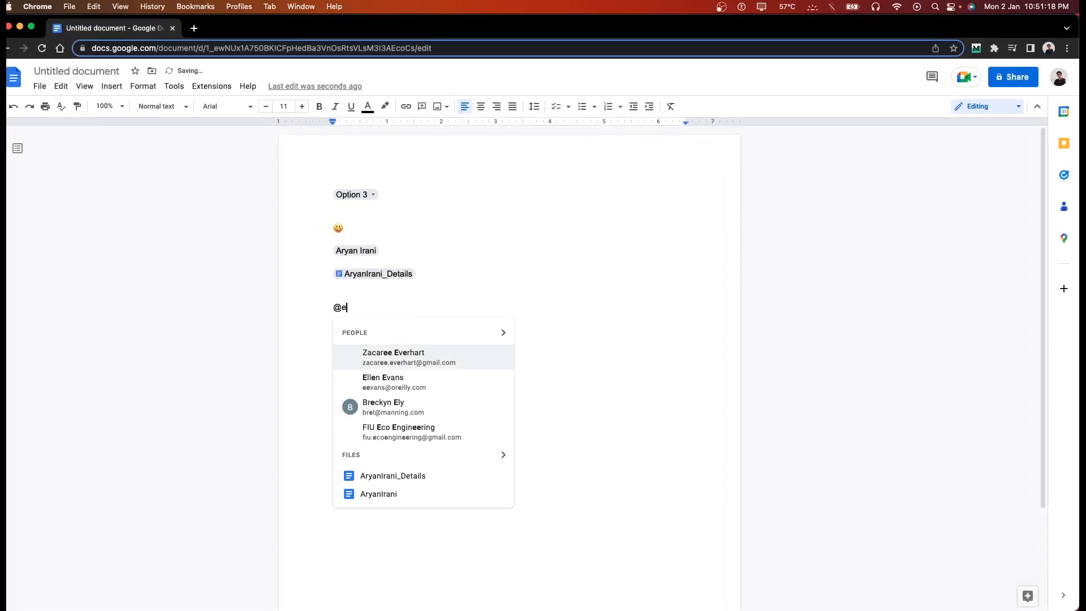
{"action": "key", "text": "Return"}
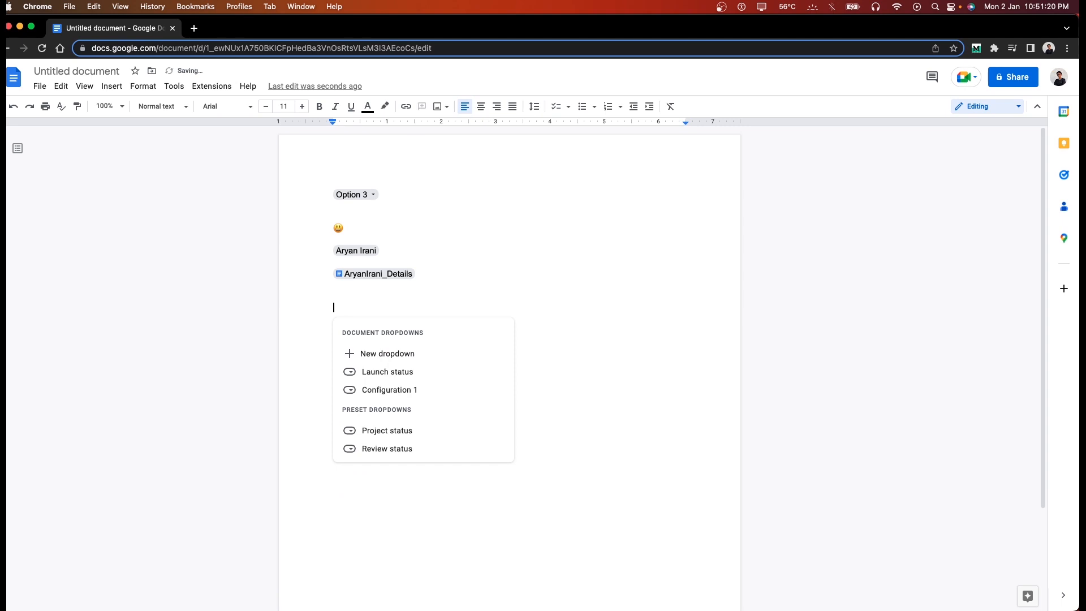
{"action": "left_click", "coordinate": [371, 356]}
{"action": "triple_click", "coordinate": [545, 264]}
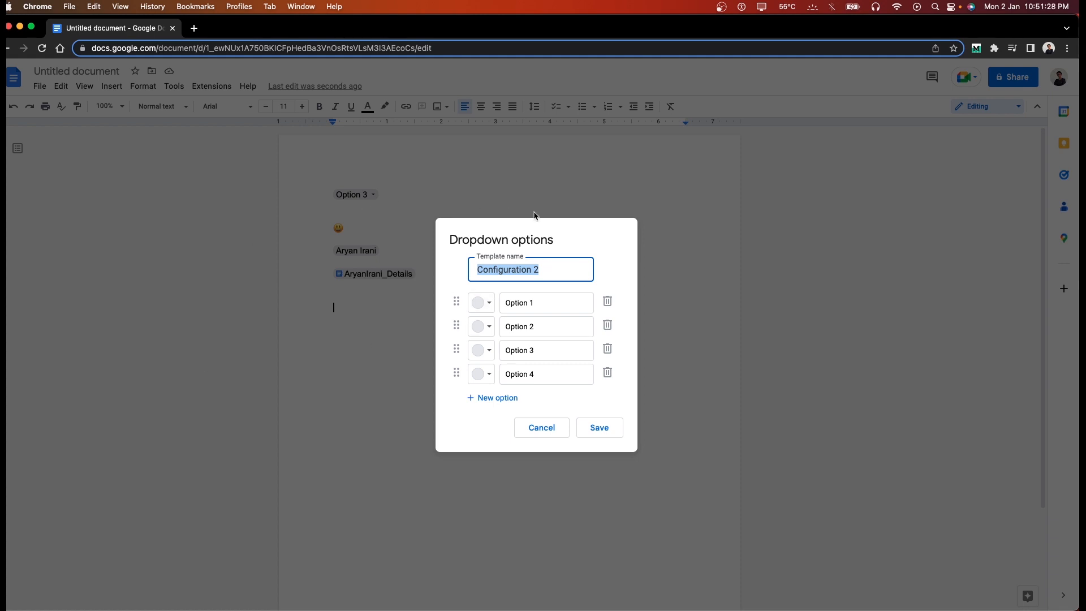
{"action": "triple_click", "coordinate": [523, 265]}
{"action": "type", "text": "Yes"}
Step: Give the Yes dropdown options A, B, C and D and insert it
{"action": "double_click", "coordinate": [521, 304]}
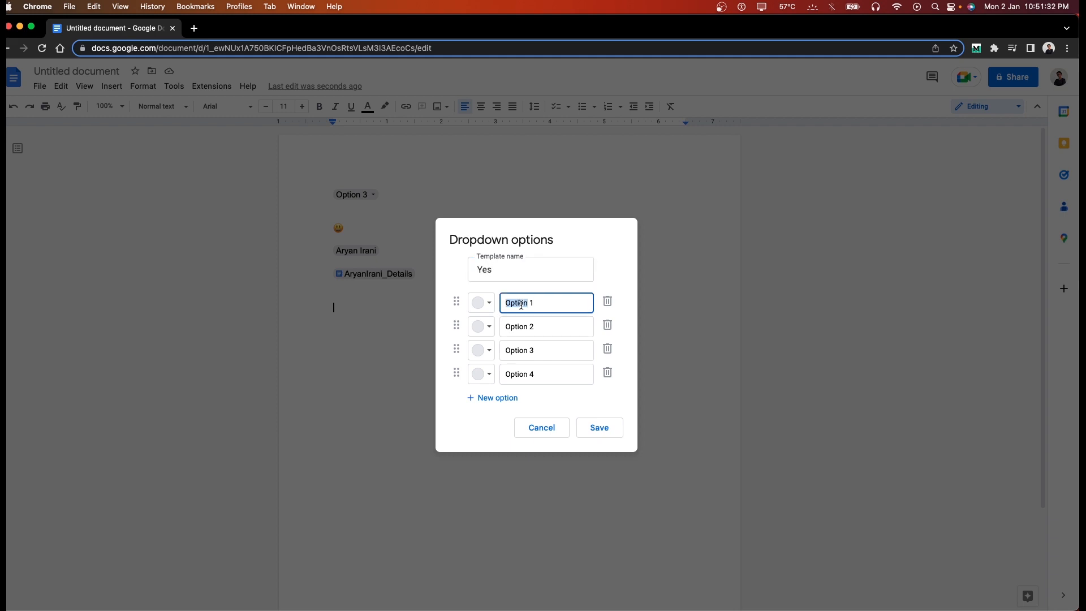
{"action": "triple_click", "coordinate": [522, 305]}
{"action": "type", "text": "A"}
{"action": "key", "text": "Tab"}
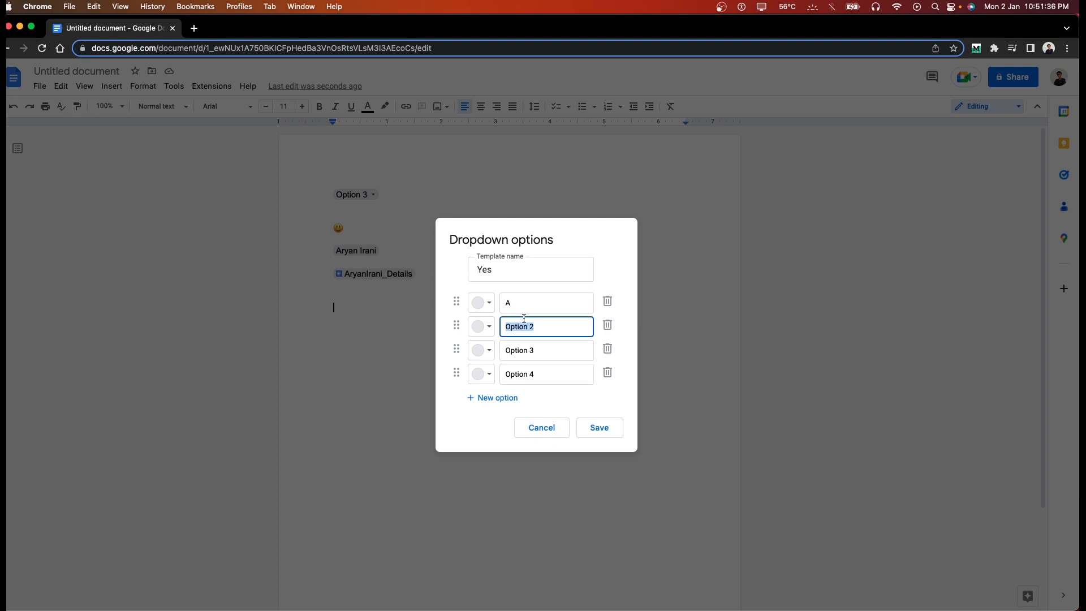
{"action": "type", "text": "B"}
{"action": "left_click", "coordinate": [517, 351]}
{"action": "double_click", "coordinate": [517, 353]}
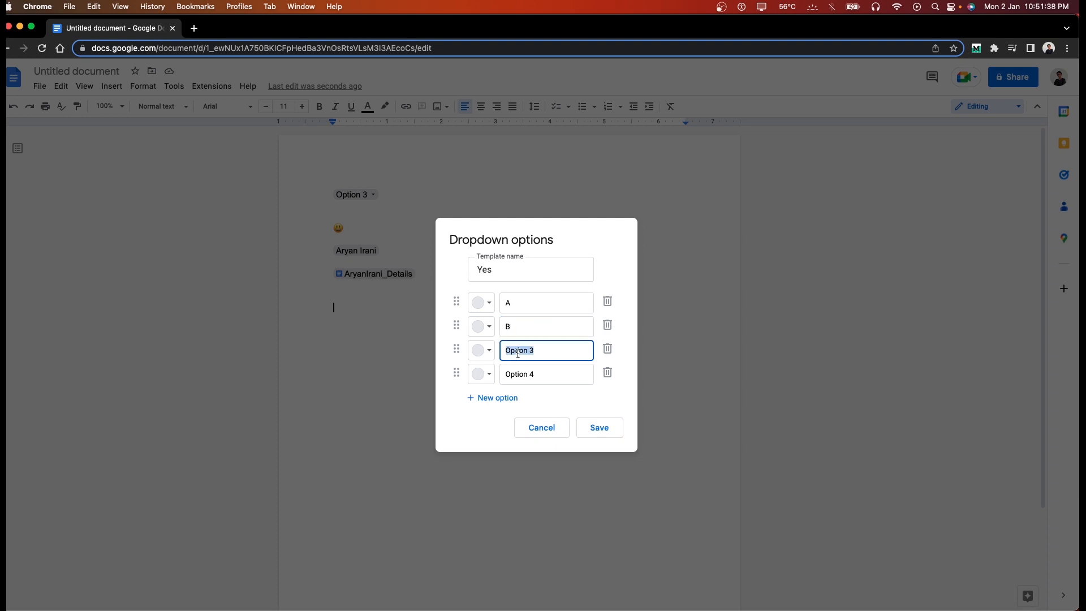
{"action": "type", "text": "C"}
{"action": "key", "text": "Delete"}
{"action": "key", "text": "Delete"}
{"action": "key", "text": "Tab"}
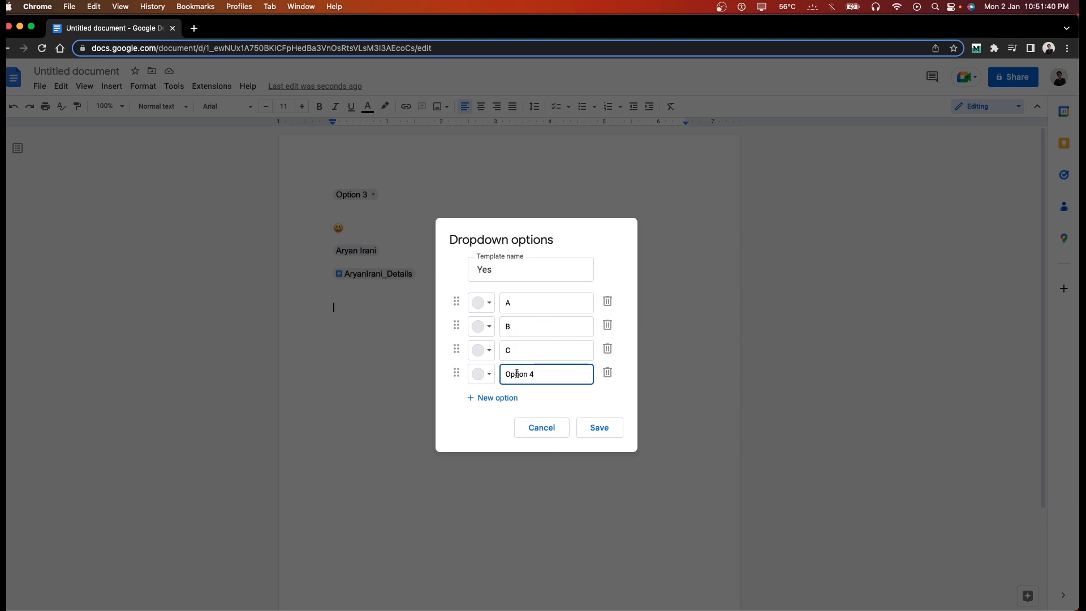
{"action": "type", "text": "D"}
{"action": "left_click", "coordinate": [600, 434]}
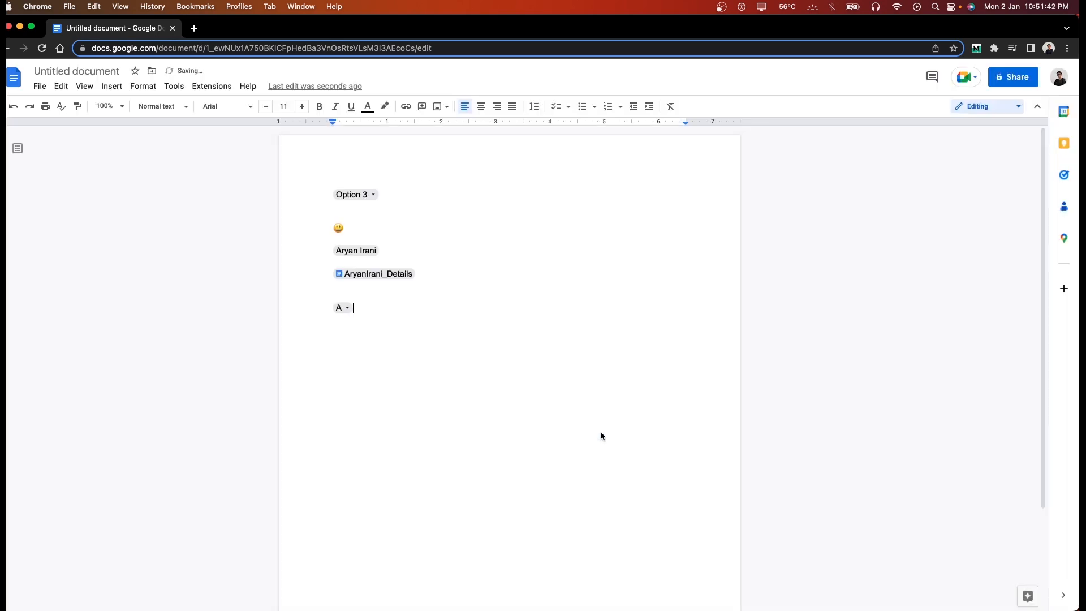
Step: Set the new Yes dropdown chip to C
{"action": "left_click", "coordinate": [350, 310]}
{"action": "left_click", "coordinate": [359, 342]}
{"action": "left_click", "coordinate": [343, 307]}
{"action": "left_click", "coordinate": [352, 362]}
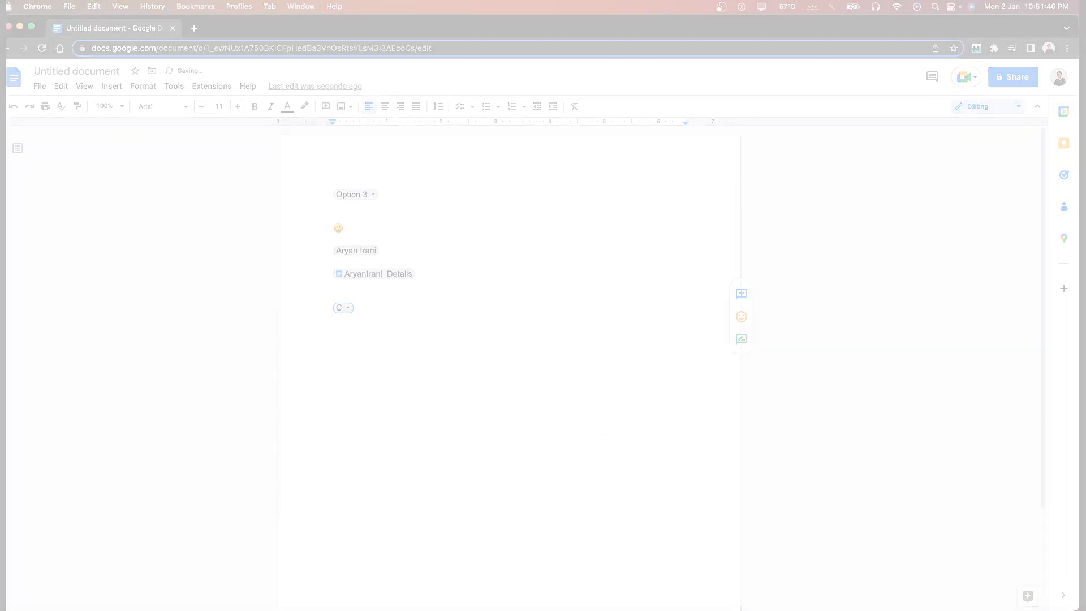
{"action": "left_click", "coordinate": [442, 306]}
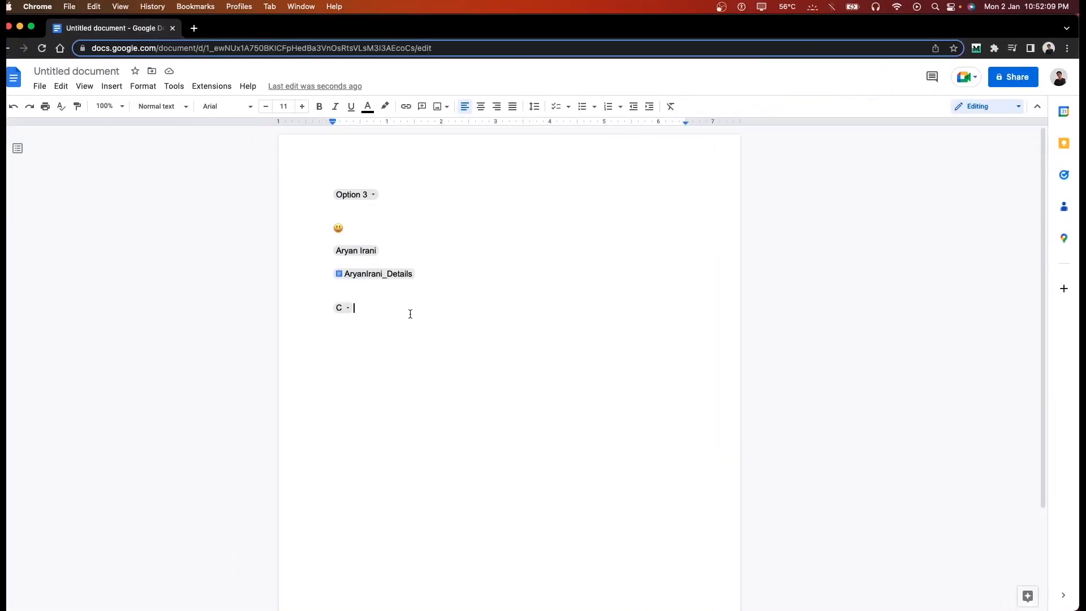
{"action": "left_click_drag", "start_coordinate": [409, 313], "coordinate": [316, 192]}
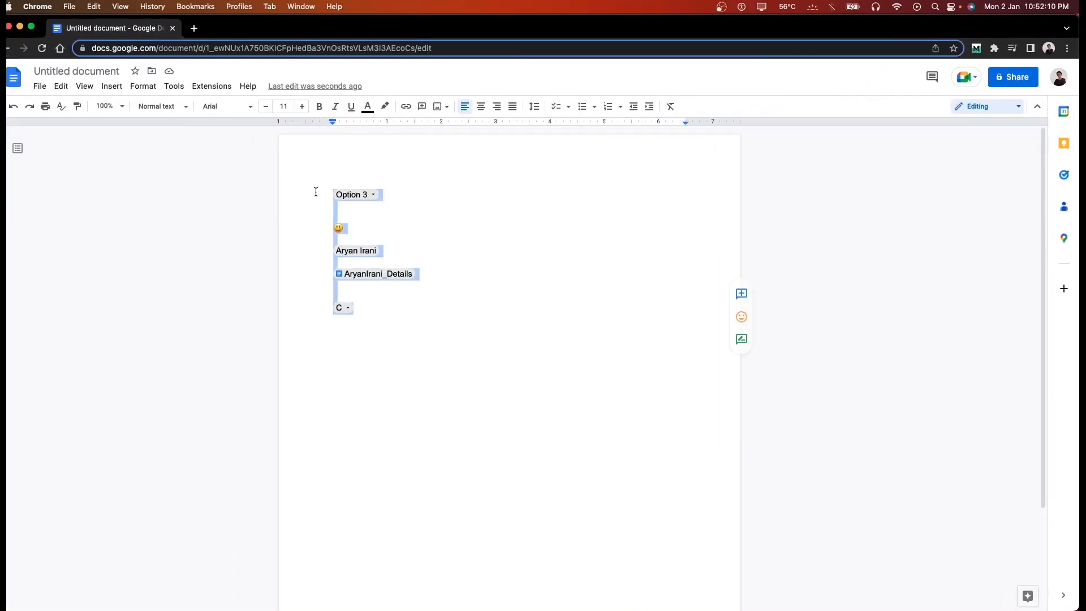
Step: Clear the selected content and insert the Launch content tracker table template
{"action": "key", "text": "BackSpace"}
{"action": "left_click", "coordinate": [119, 89]}
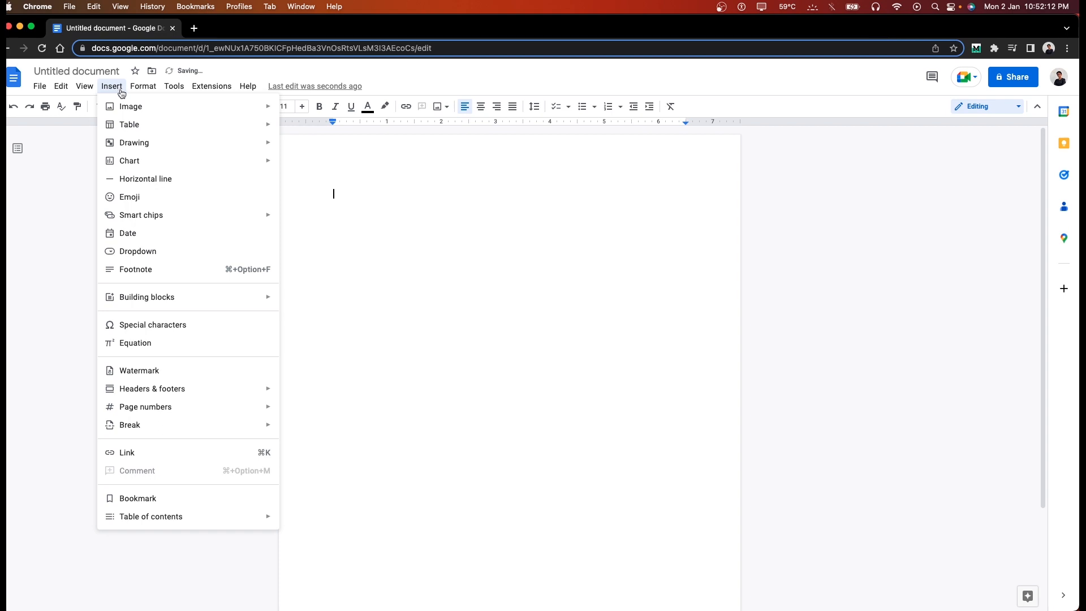
{"action": "mouse_move", "coordinate": [129, 125]}
{"action": "mouse_move", "coordinate": [350, 135]}
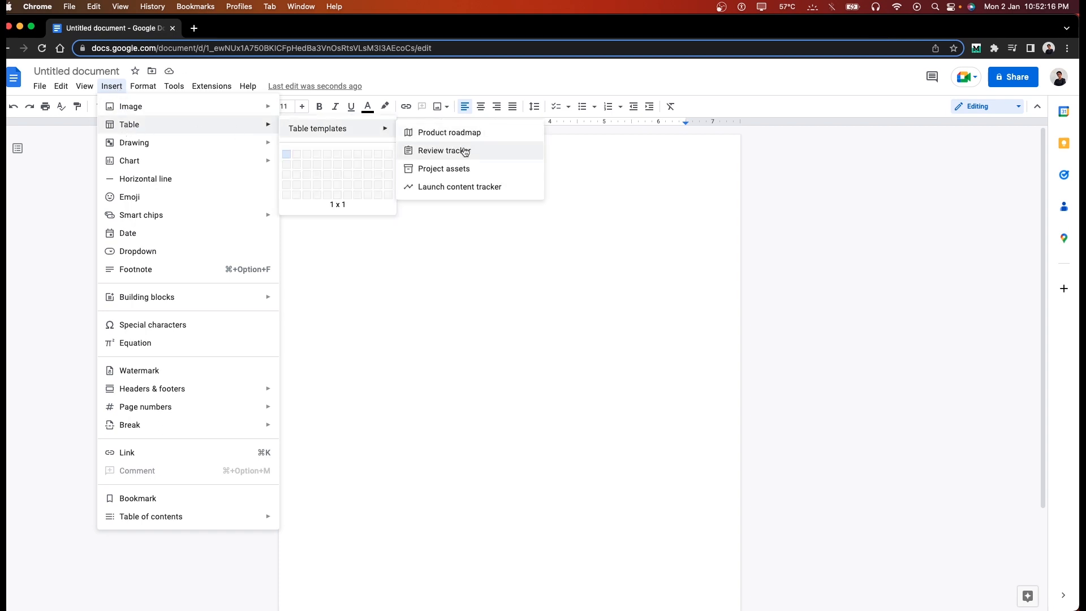
{"action": "left_click", "coordinate": [456, 183]}
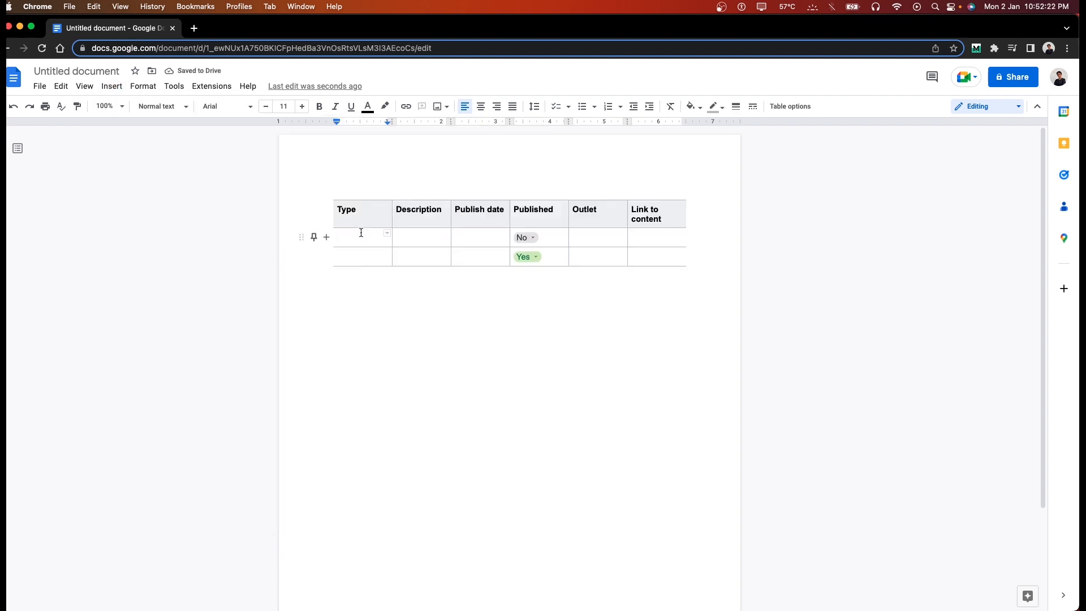
Step: Fill the first row with type YouTube Video and description Google Docs features video
{"action": "type", "text": "YouTube Vlo"}
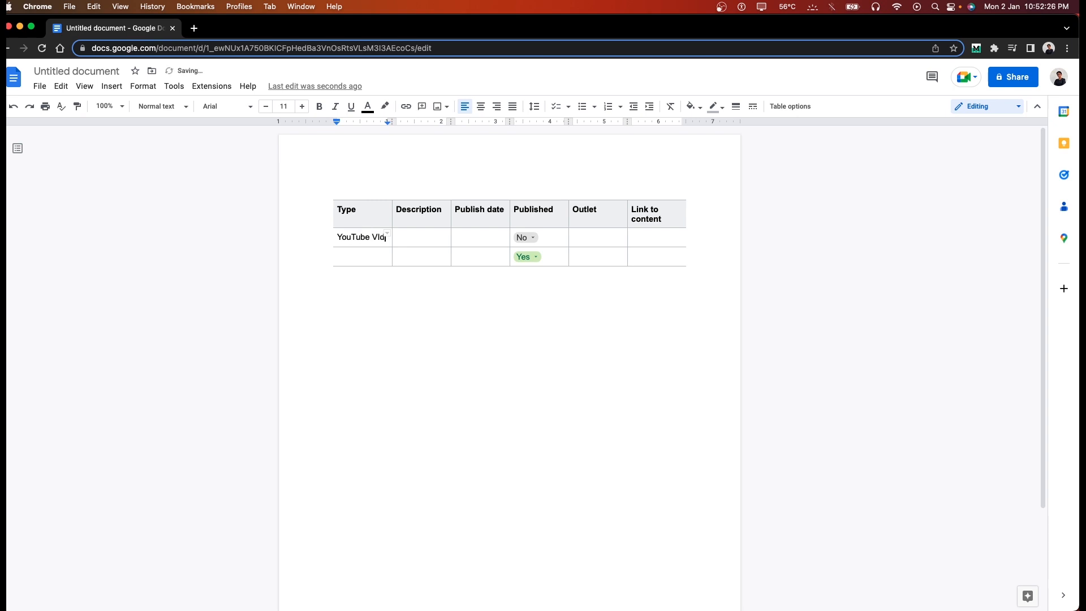
{"action": "key", "text": "BackSpace"}
{"action": "key", "text": "BackSpace"}
{"action": "type", "text": "ideo"}
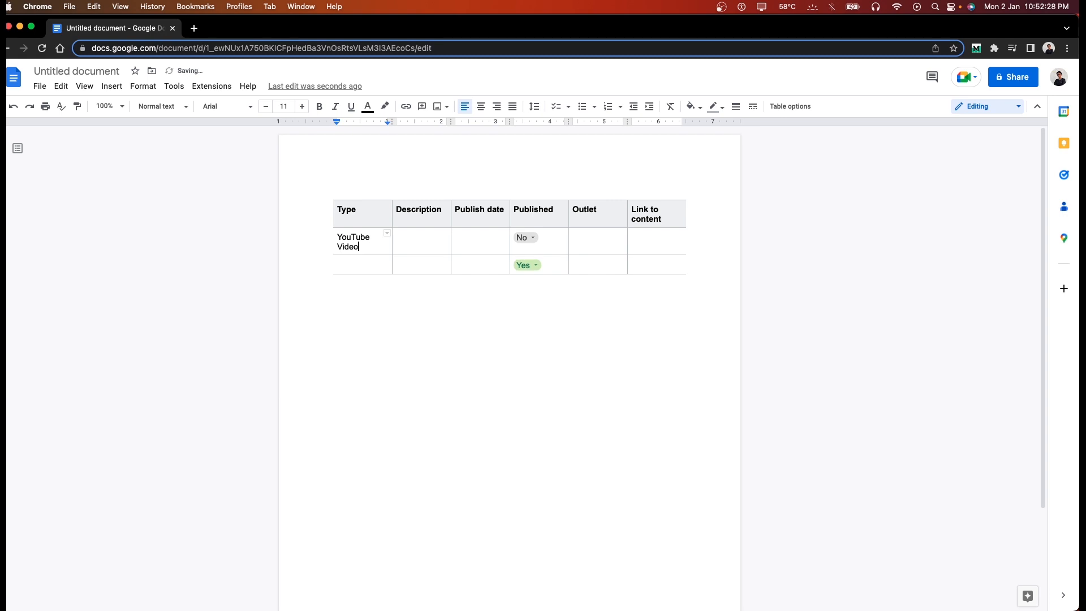
{"action": "key", "text": "Tab"}
{"action": "type", "text": "Google Docs features"}
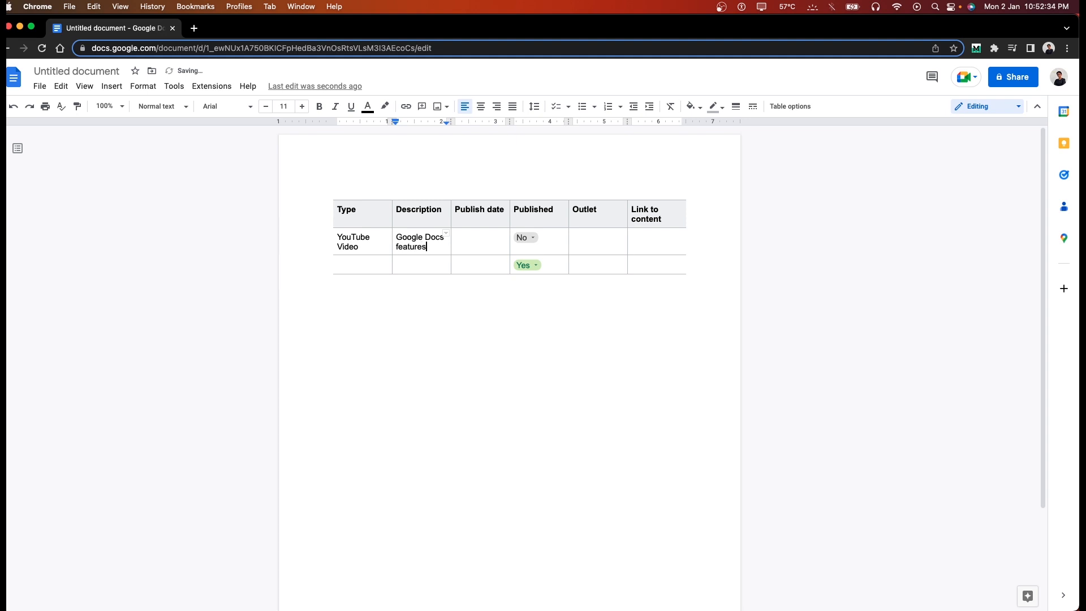
{"action": "type", "text": " video"}
{"action": "key", "text": "Tab"}
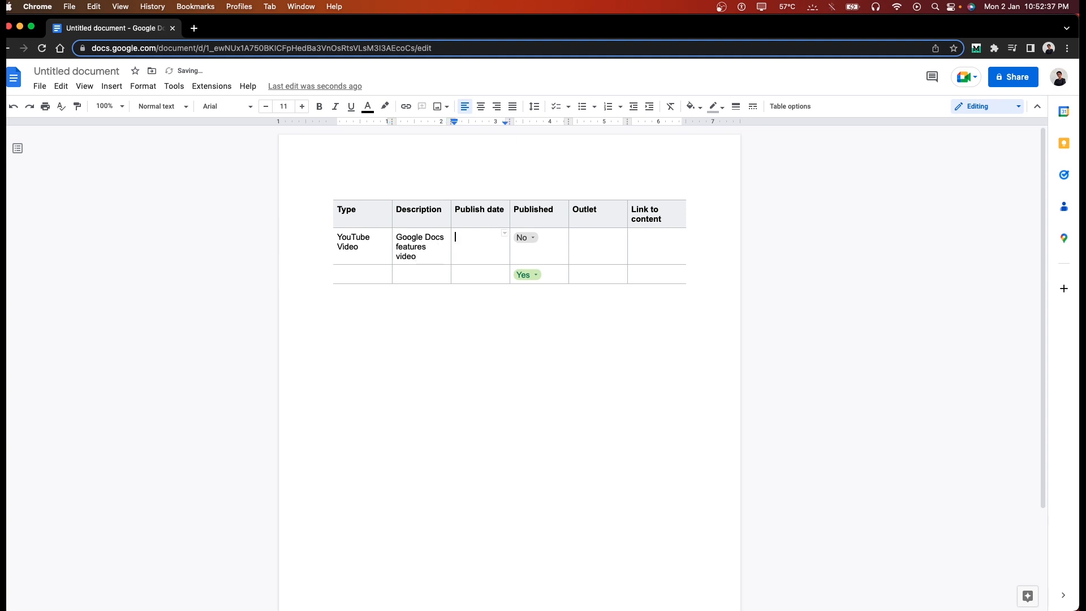
Step: Enter publish date 3/01/2023 in the first row, leaving Outlet and Link empty
{"action": "left_click", "coordinate": [504, 233]}
{"action": "left_click", "coordinate": [484, 234]}
{"action": "type", "text": "12"}
{"action": "key", "text": "BackSpace"}
{"action": "key", "text": "BackSpace"}
{"action": "type", "text": "3/"}
{"action": "type", "text": "01/202"}
{"action": "type", "text": "2"}
{"action": "left_click", "coordinate": [603, 238]}
{"action": "left_click", "coordinate": [670, 236]}
{"action": "left_click", "coordinate": [395, 304]}
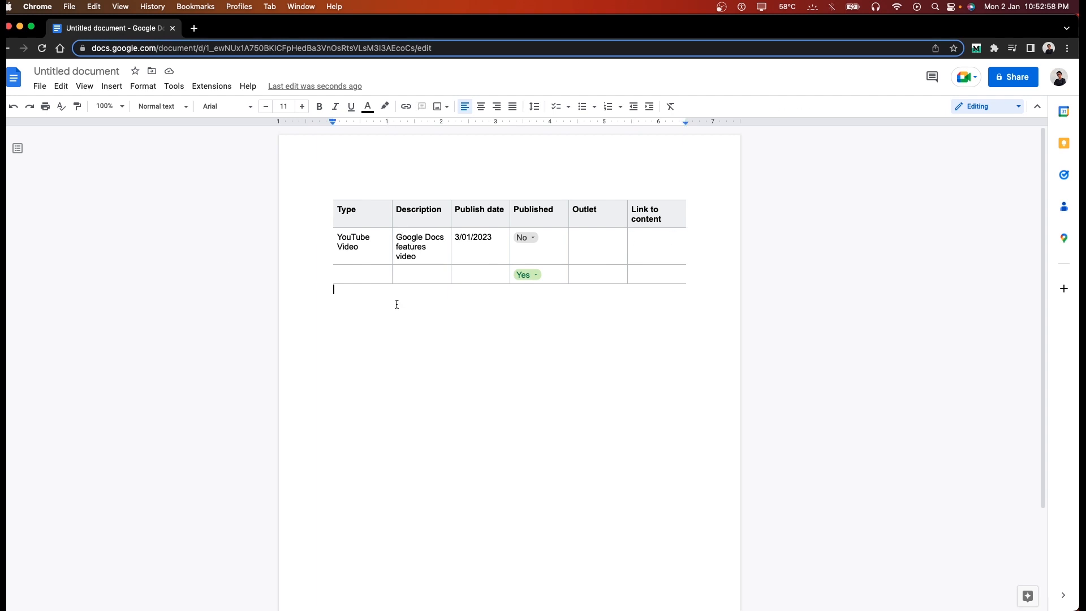
Step: Insert the Review tracker table template below the content tracker
{"action": "left_click", "coordinate": [112, 86]}
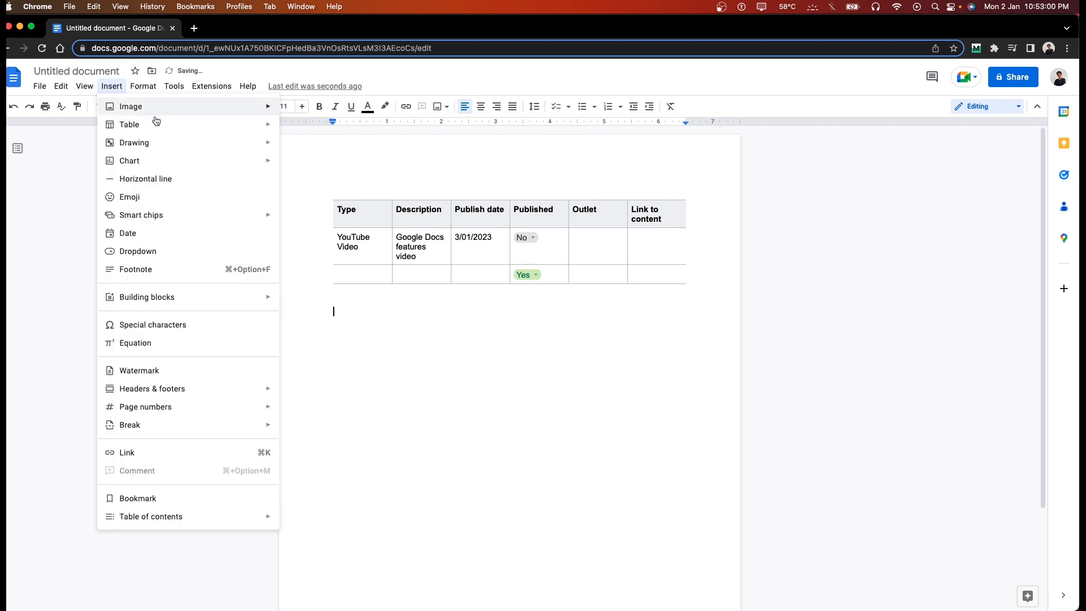
{"action": "mouse_move", "coordinate": [170, 107]}
{"action": "mouse_move", "coordinate": [339, 128]}
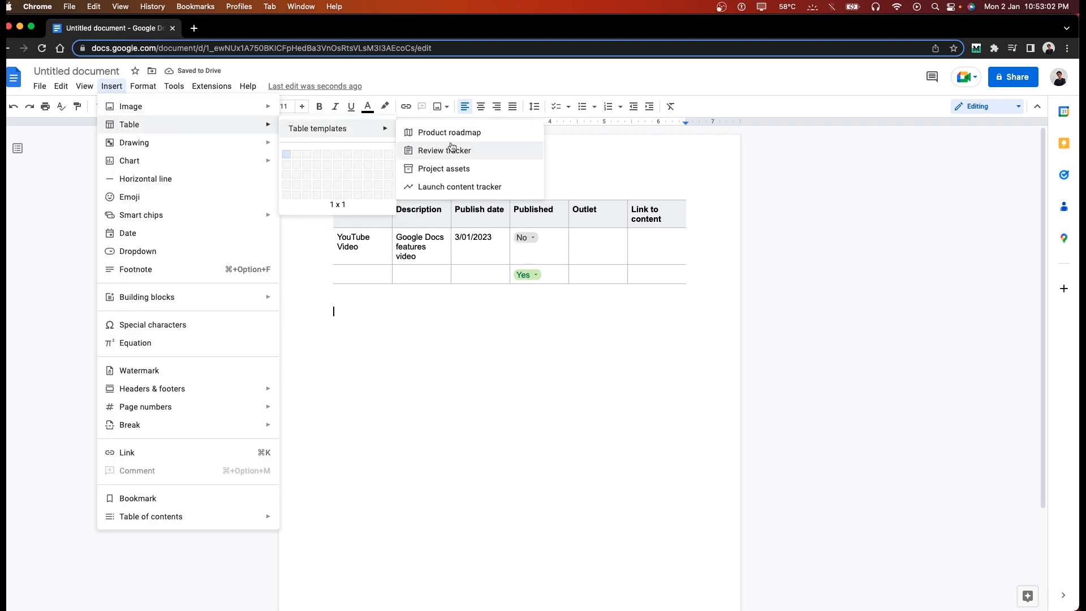
{"action": "left_click", "coordinate": [449, 152]}
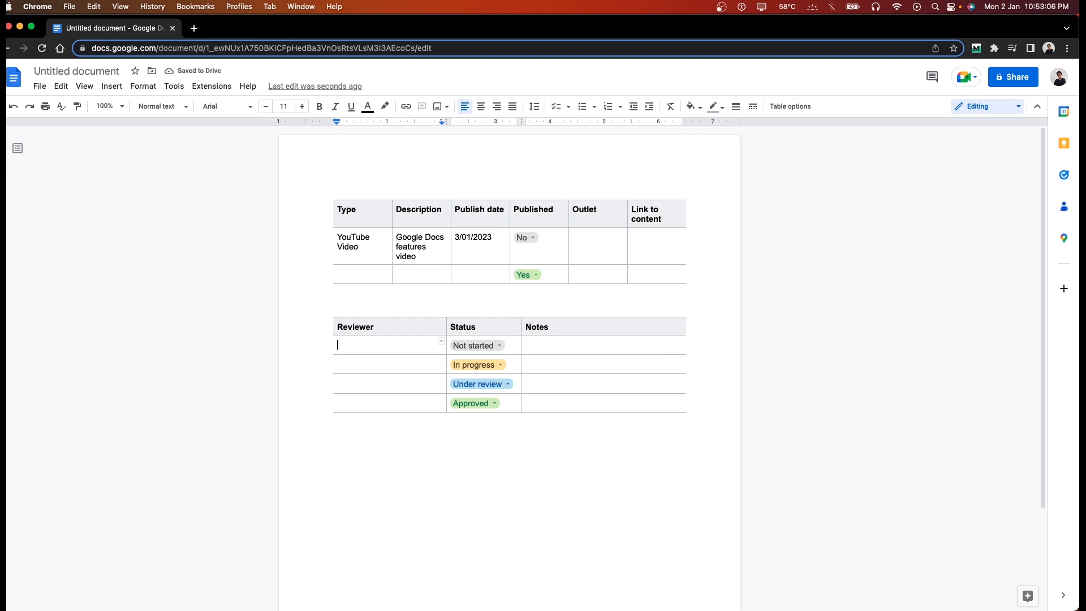
Step: Set the first two review statuses to In progress and Under review
{"action": "left_click", "coordinate": [575, 348]}
{"action": "left_click", "coordinate": [477, 345]}
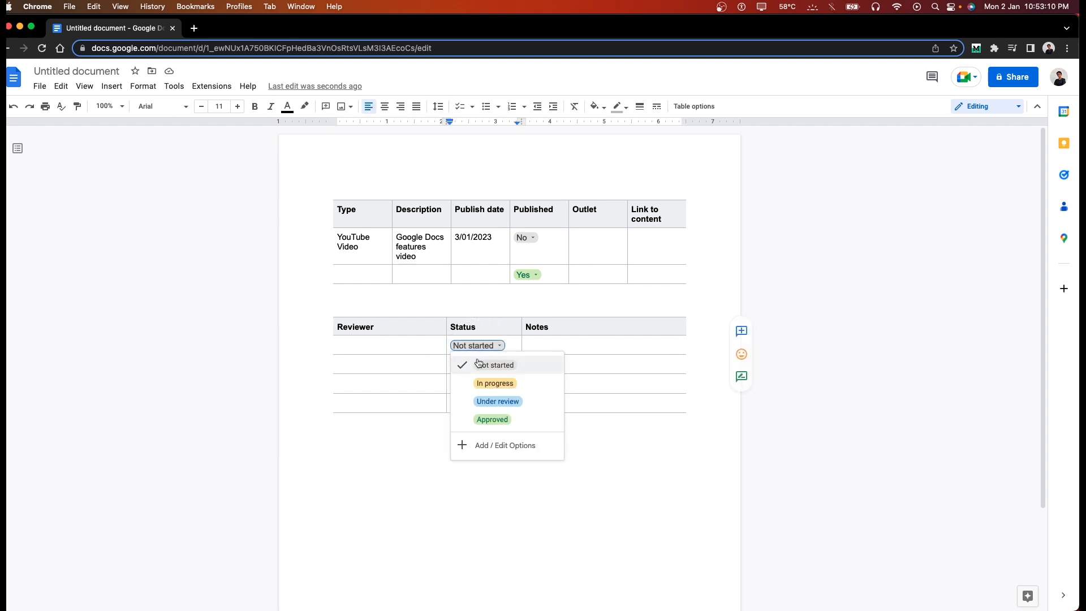
{"action": "left_click", "coordinate": [488, 384]}
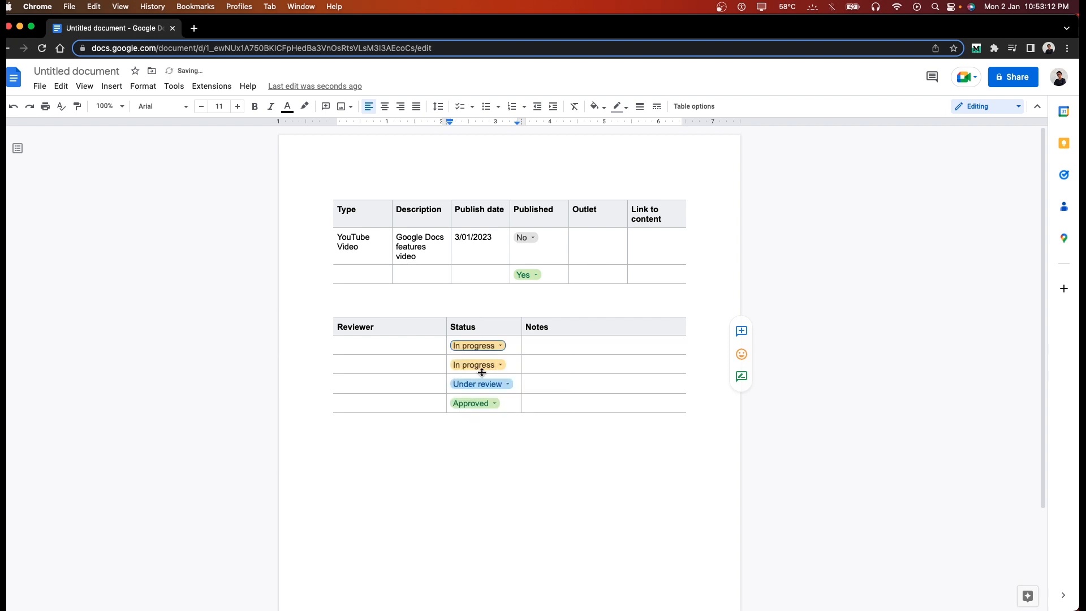
{"action": "left_click", "coordinate": [481, 365]}
{"action": "left_click", "coordinate": [497, 420]}
{"action": "left_click", "coordinate": [548, 343]}
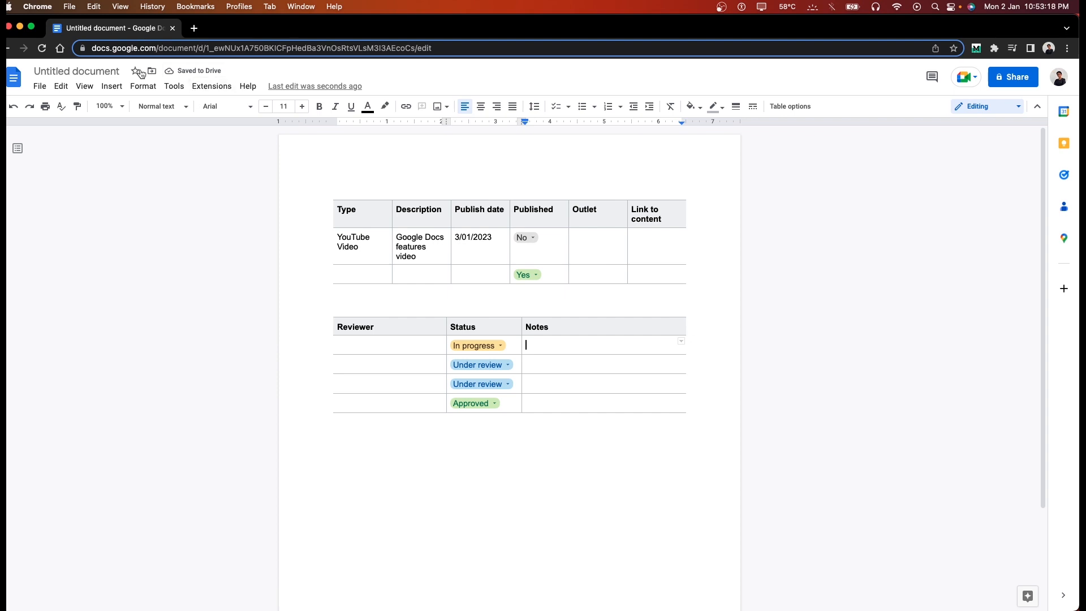
{"action": "left_click", "coordinate": [354, 421]}
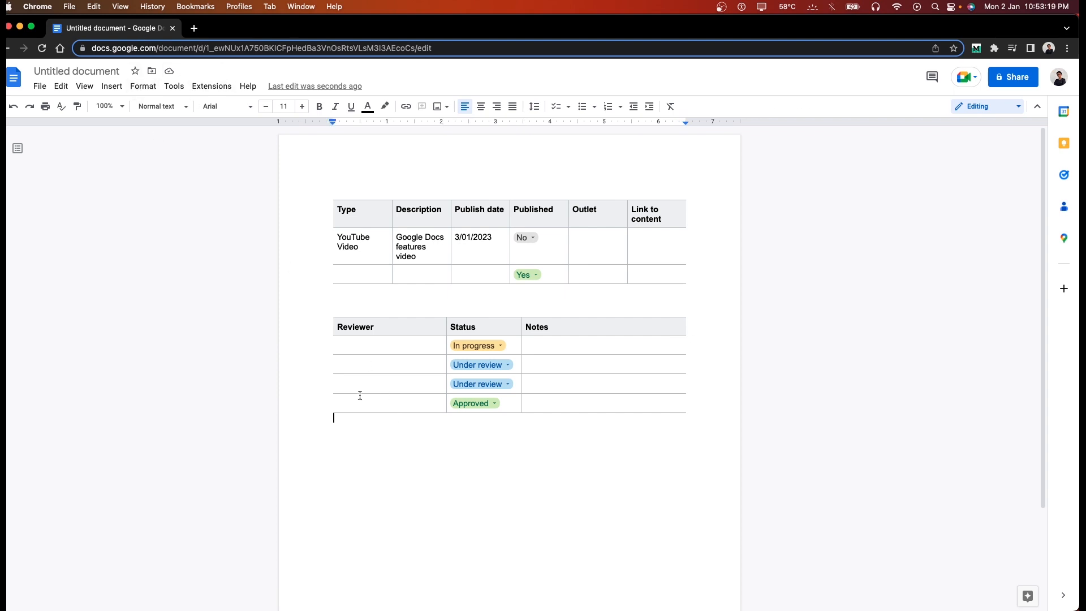
Step: Insert the Project assets table template below the review tracker
{"action": "left_click", "coordinate": [111, 86]}
{"action": "mouse_move", "coordinate": [139, 124]}
{"action": "mouse_move", "coordinate": [360, 139]}
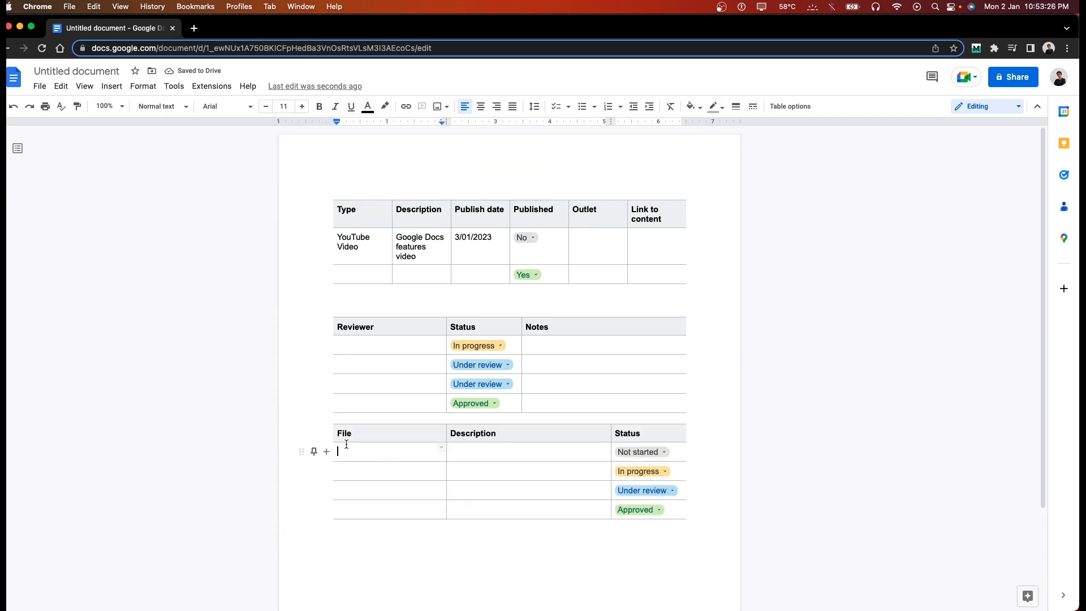
Step: Fill the first asset row with File 'Google Doc' and Description 'Company status report'
{"action": "left_click", "coordinate": [638, 452]}
{"action": "left_click", "coordinate": [675, 447]}
{"action": "left_click_drag", "start_coordinate": [449, 445], "coordinate": [412, 446]}
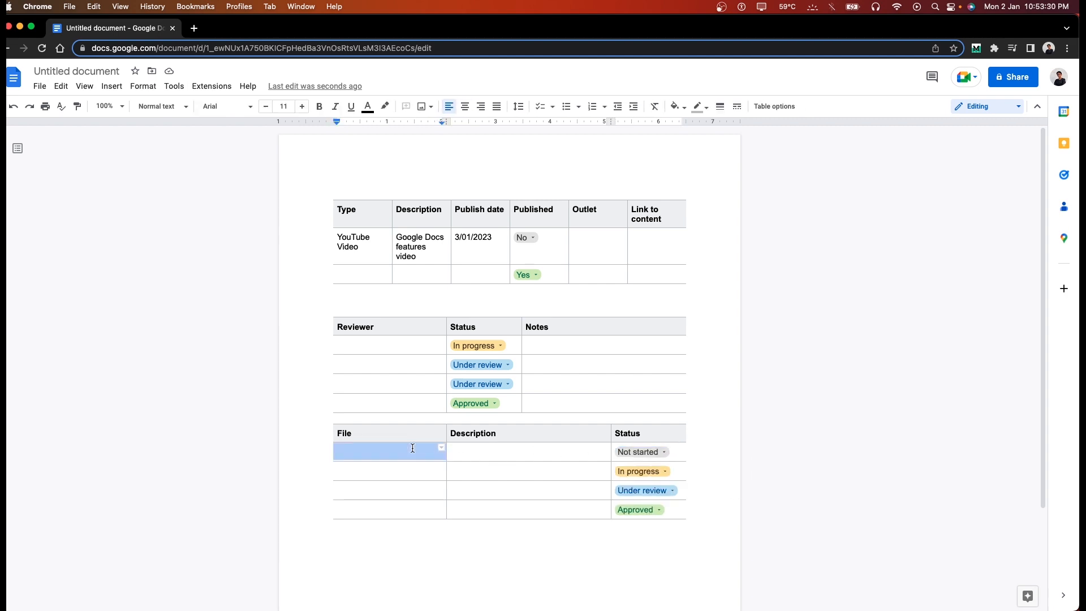
{"action": "left_click", "coordinate": [412, 447]}
{"action": "type", "text": "Google Doc"}
{"action": "key", "text": "Tab"}
{"action": "type", "text": "Compamny"}
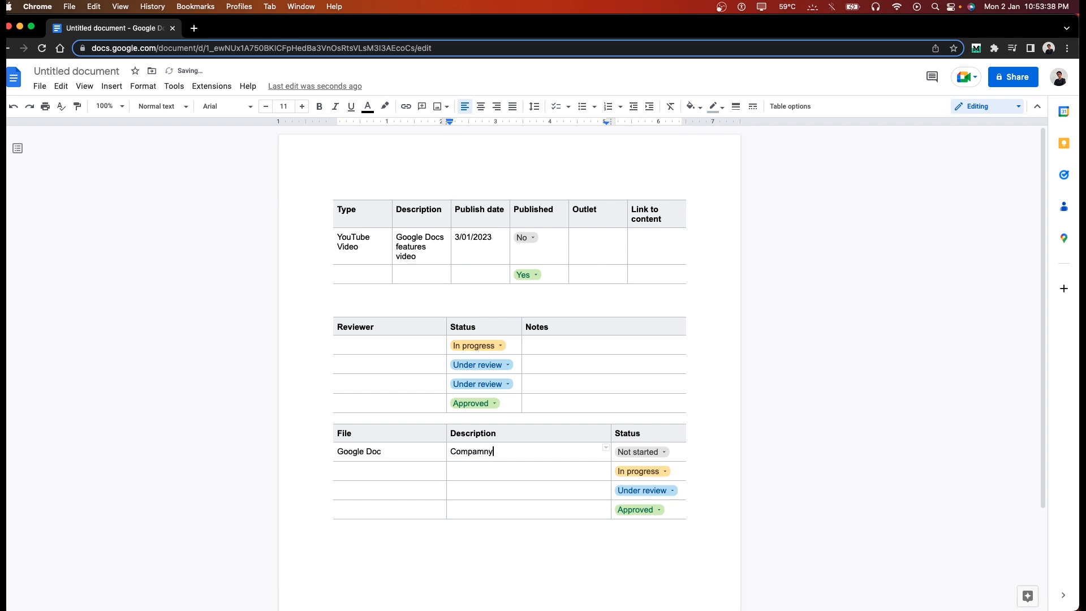
{"action": "key", "text": "BackSpace"}
{"action": "key", "text": "BackSpace"}
{"action": "key", "text": "BackSpace"}
{"action": "type", "text": "ny status report"}
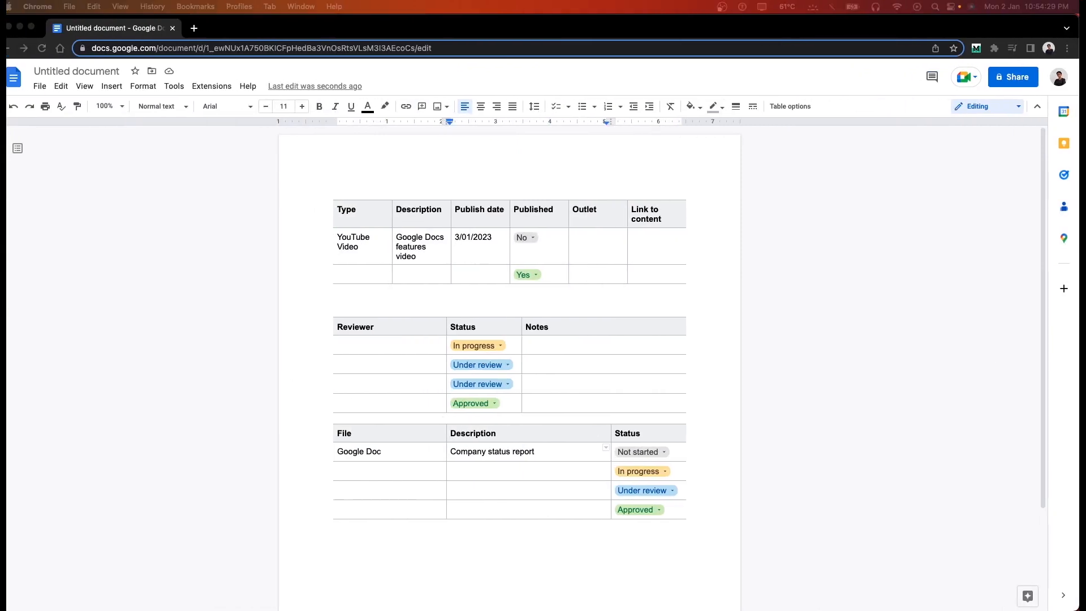
Step: Delete all three tables, then start a meeting notes block from the @ menu
{"action": "left_click_drag", "start_coordinate": [468, 567], "coordinate": [205, 175]}
{"action": "key", "text": "BackSpace"}
{"action": "type", "text": "@"}
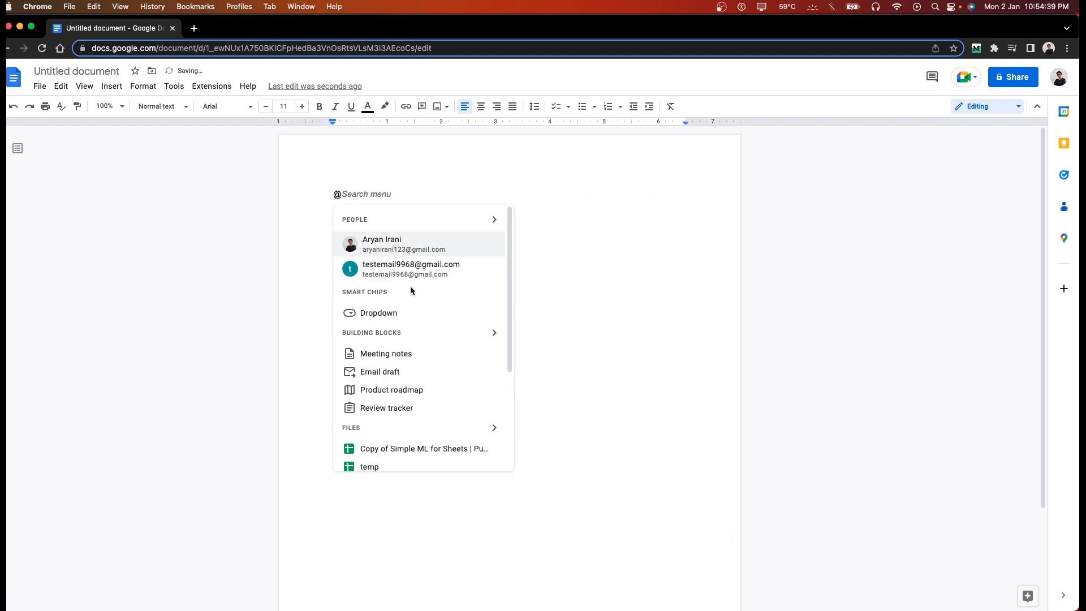
{"action": "left_click", "coordinate": [419, 363]}
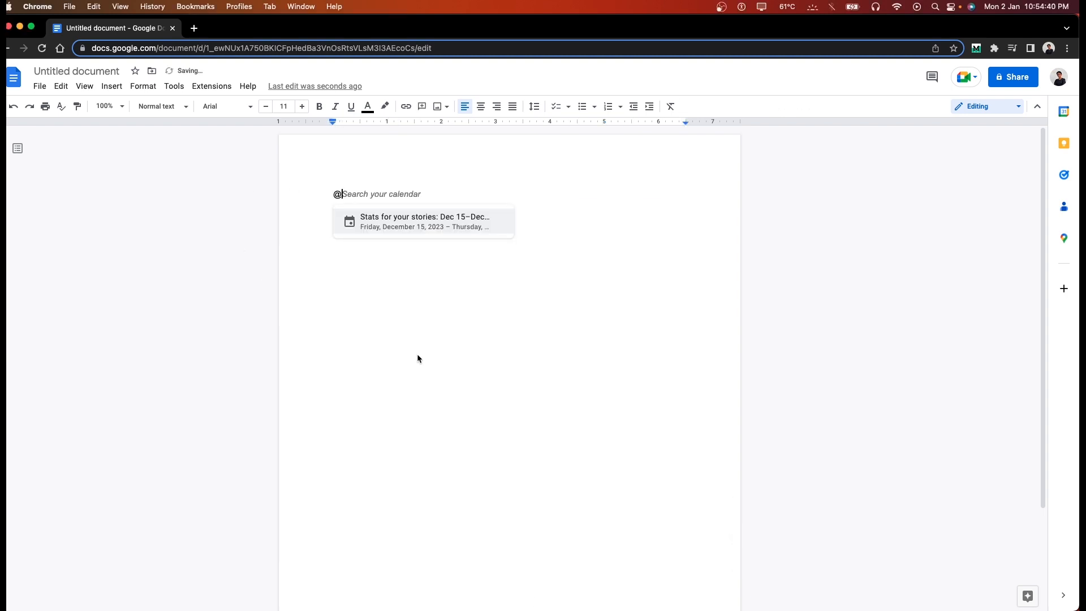
Step: Link meeting notes to the Stats for your stories event with note 'Collected data' and action 'Create reports'
{"action": "left_click", "coordinate": [423, 219]}
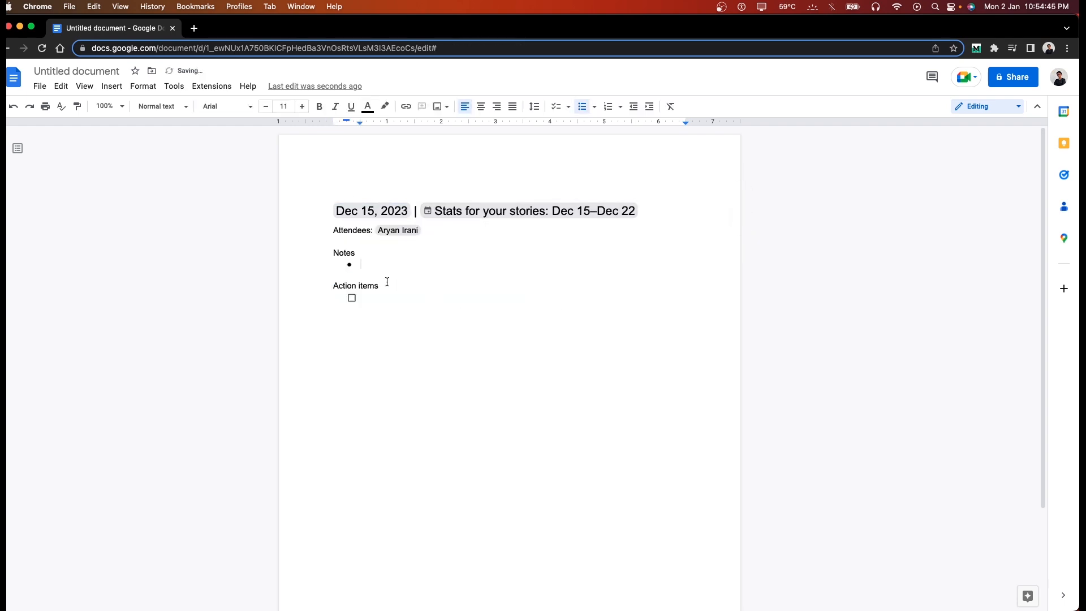
{"action": "type", "text": "Collected data"}
{"action": "key", "text": "Tab"}
{"action": "key", "text": "Down"}
{"action": "key", "text": "Down"}
{"action": "key", "text": "Down"}
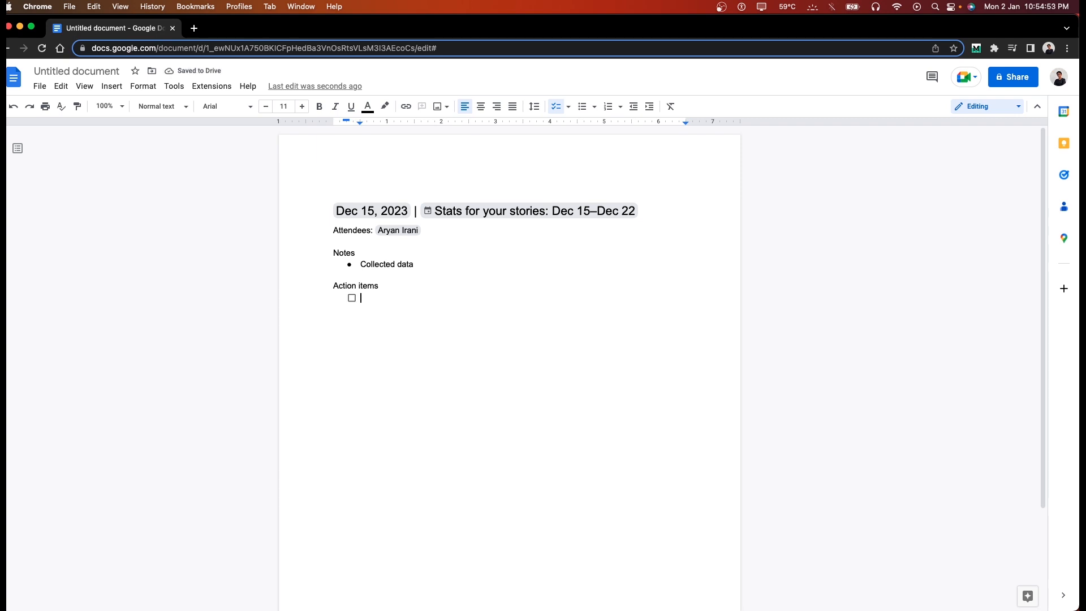
{"action": "type", "text": "Create reports"}
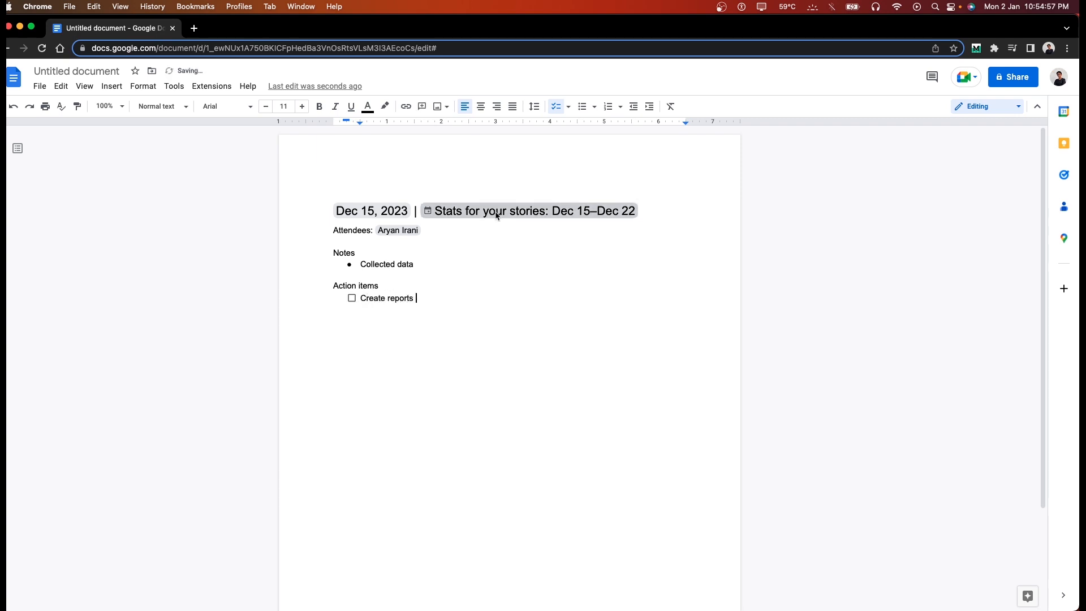
Step: Check the event and date chips' details, then move below the action items
{"action": "left_click", "coordinate": [501, 213]}
{"action": "left_click", "coordinate": [360, 210]}
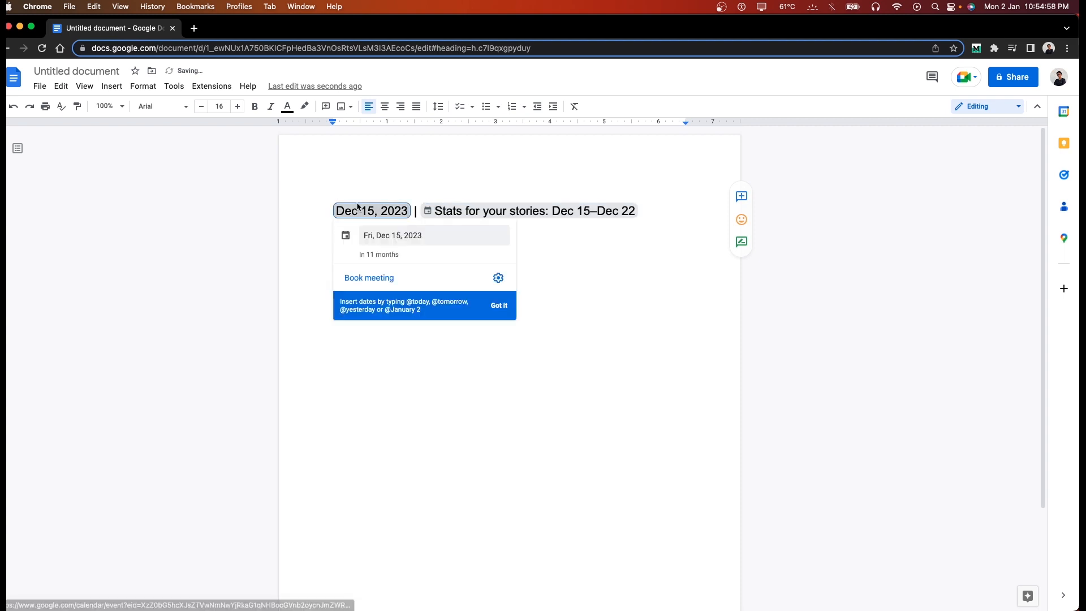
{"action": "left_click", "coordinate": [505, 230]}
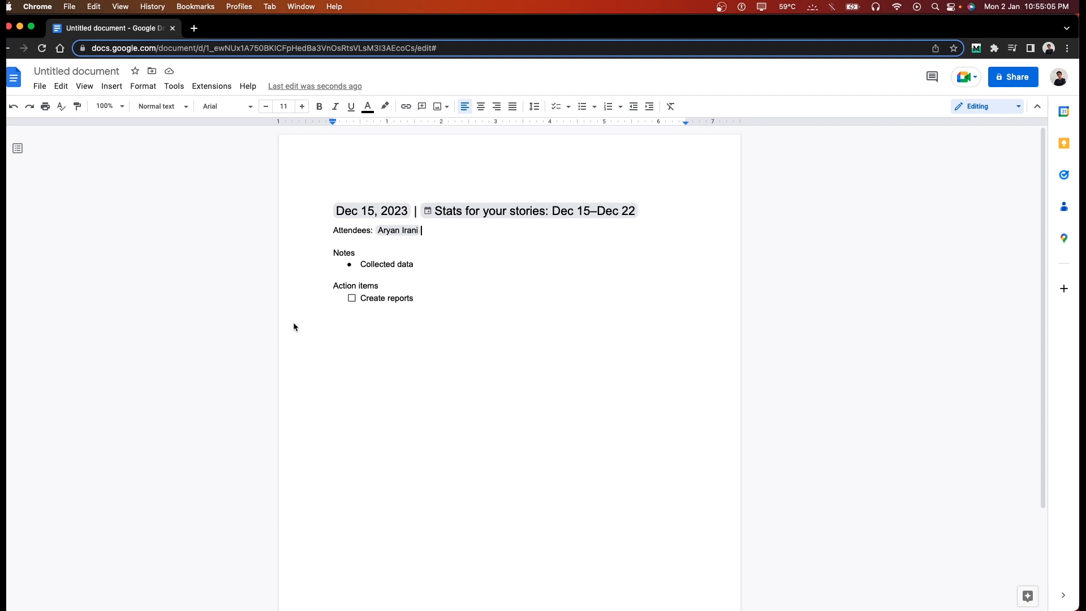
{"action": "left_click", "coordinate": [407, 317]}
{"action": "key", "text": "Return"}
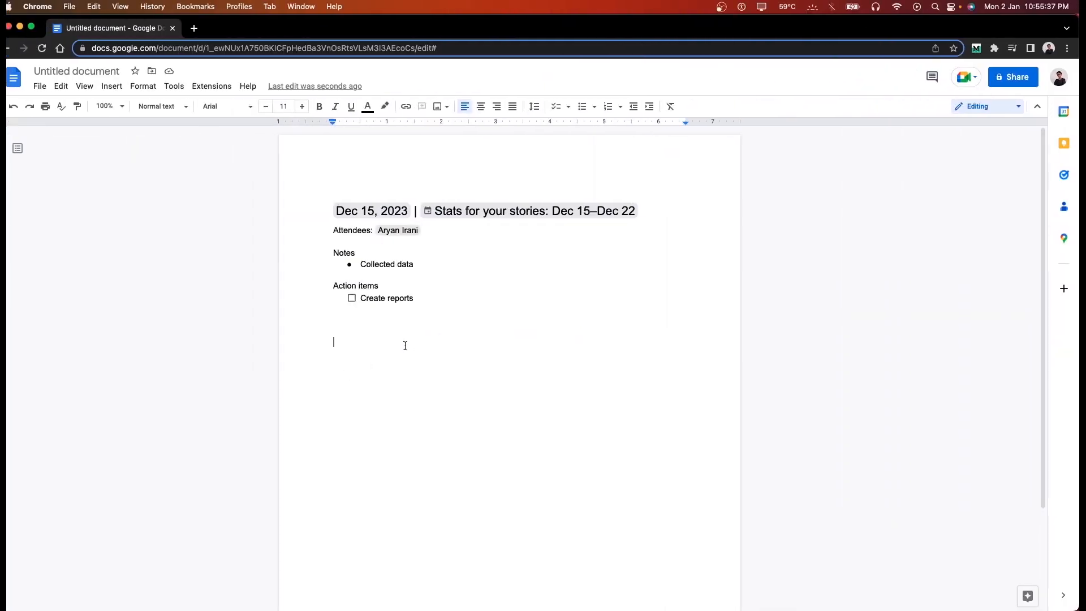
Step: Insert an email draft template with the recipient's e-mail in To and a contact in Cc
{"action": "key", "text": "Return"}
{"action": "type", "text": "@"}
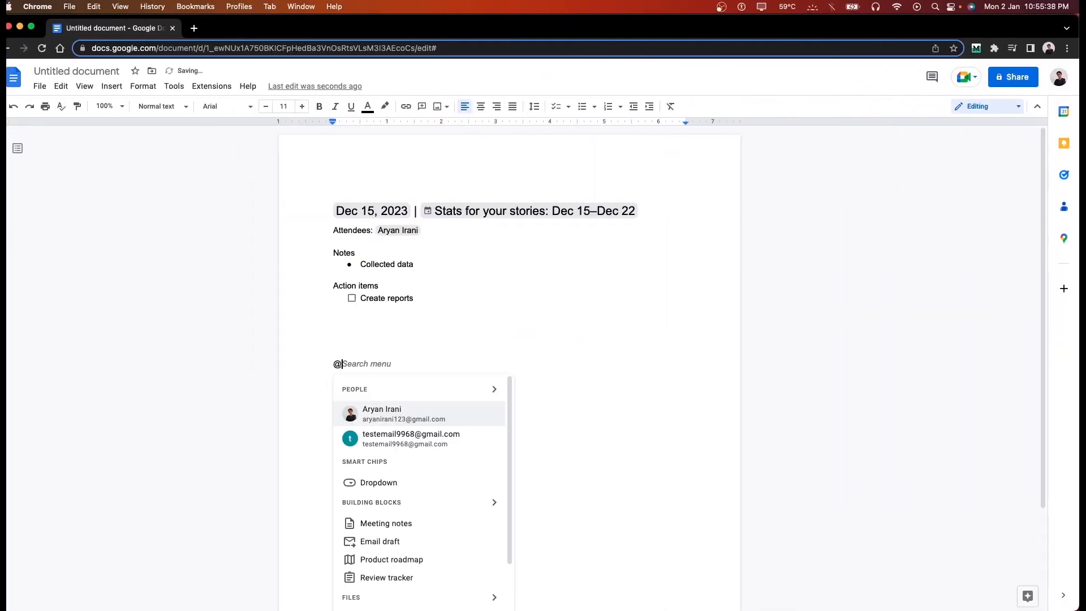
{"action": "left_click", "coordinate": [414, 540]}
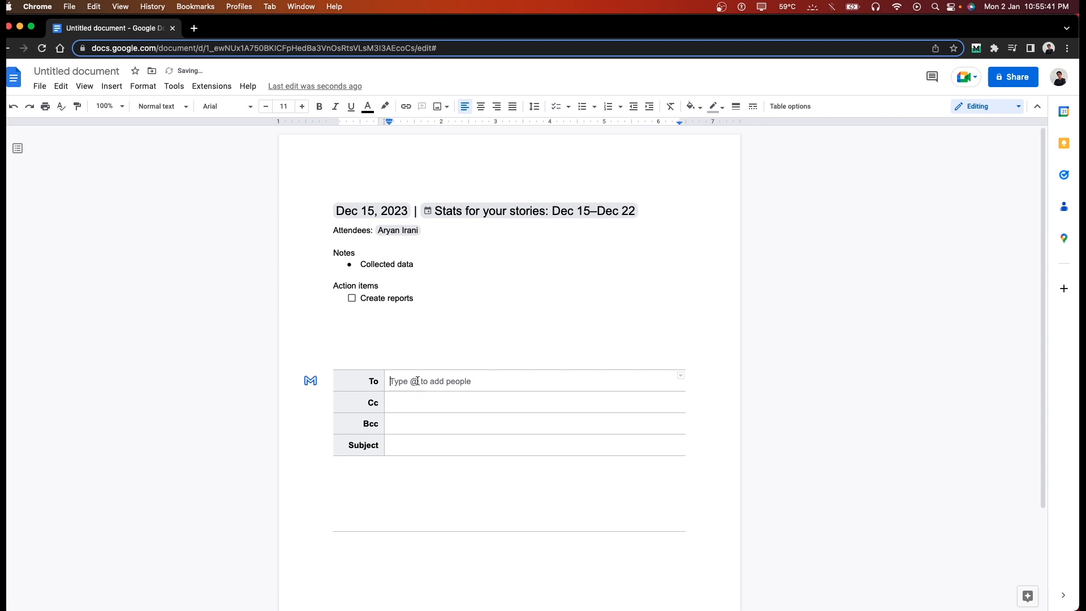
{"action": "key", "text": "Tab"}
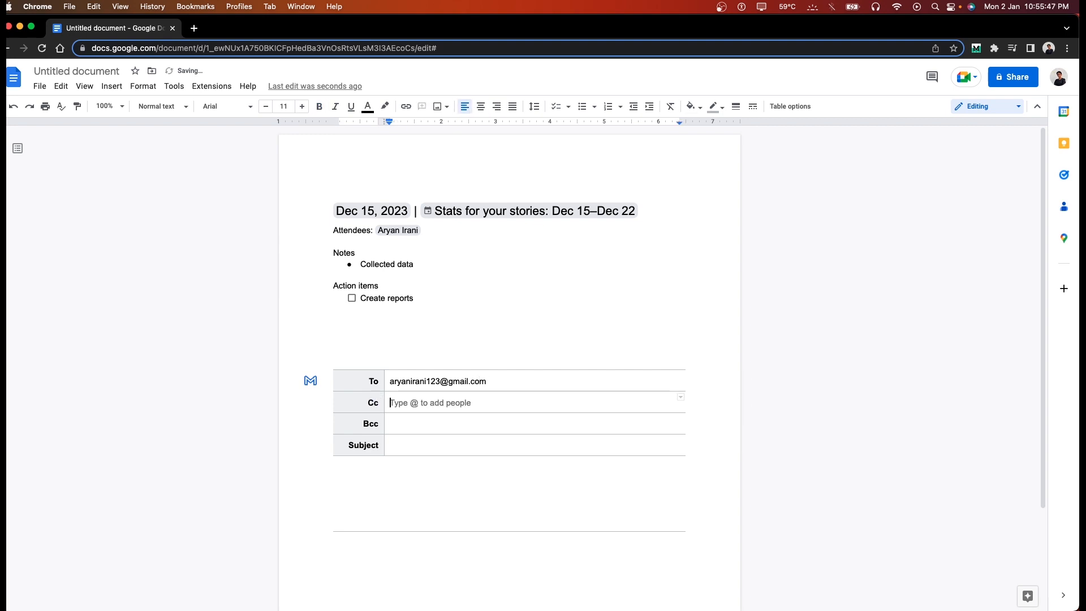
{"action": "type", "text": "@"}
{"action": "key", "text": "Down"}
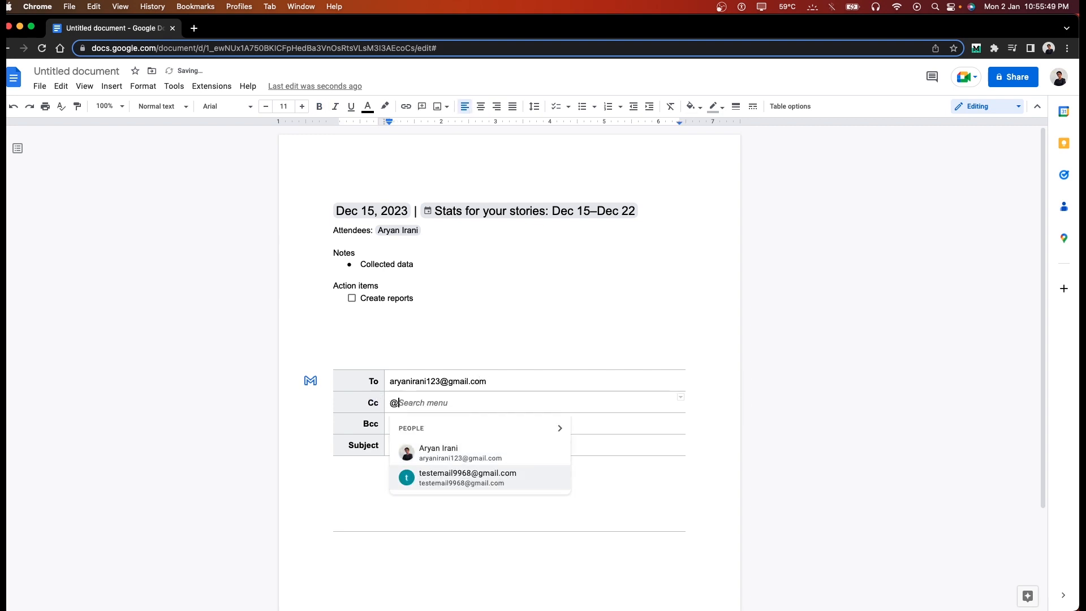
{"action": "key", "text": "Return"}
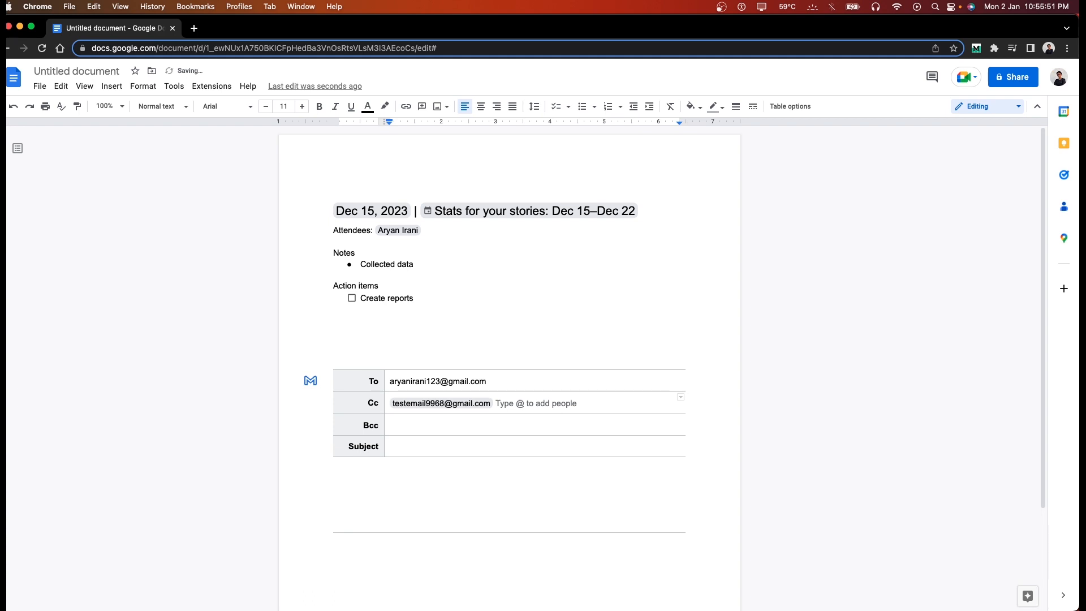
Step: Add a contact chip to To, set subject 'Status of reports', and send to Gmail
{"action": "left_click", "coordinate": [390, 381]}
{"action": "type", "text": "@"}
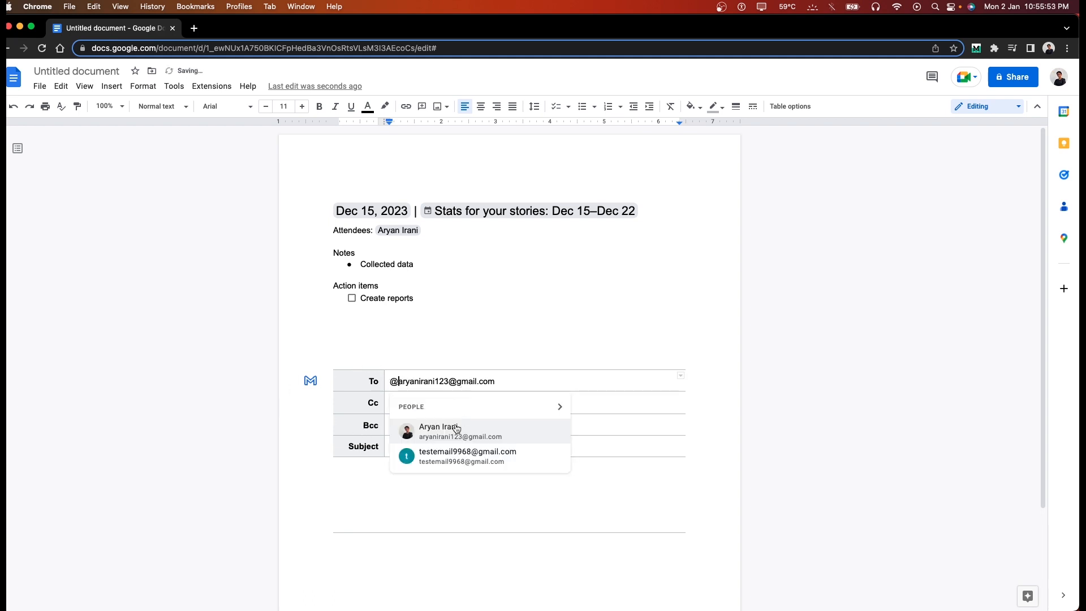
{"action": "key", "text": "Return"}
{"action": "left_click", "coordinate": [422, 450]}
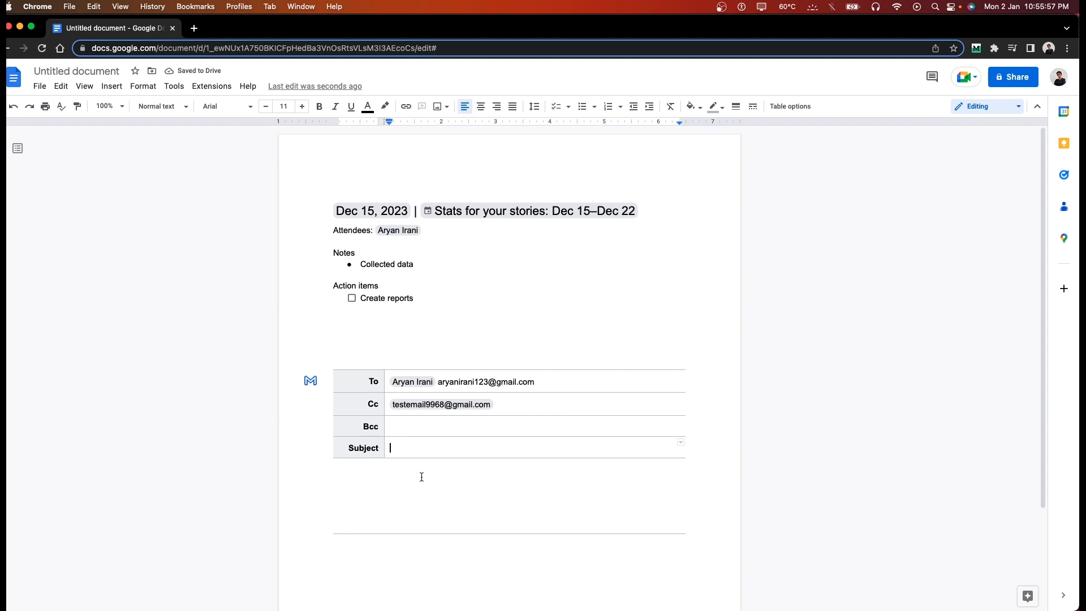
{"action": "type", "text": "Status of reports"}
{"action": "left_click", "coordinate": [423, 488]}
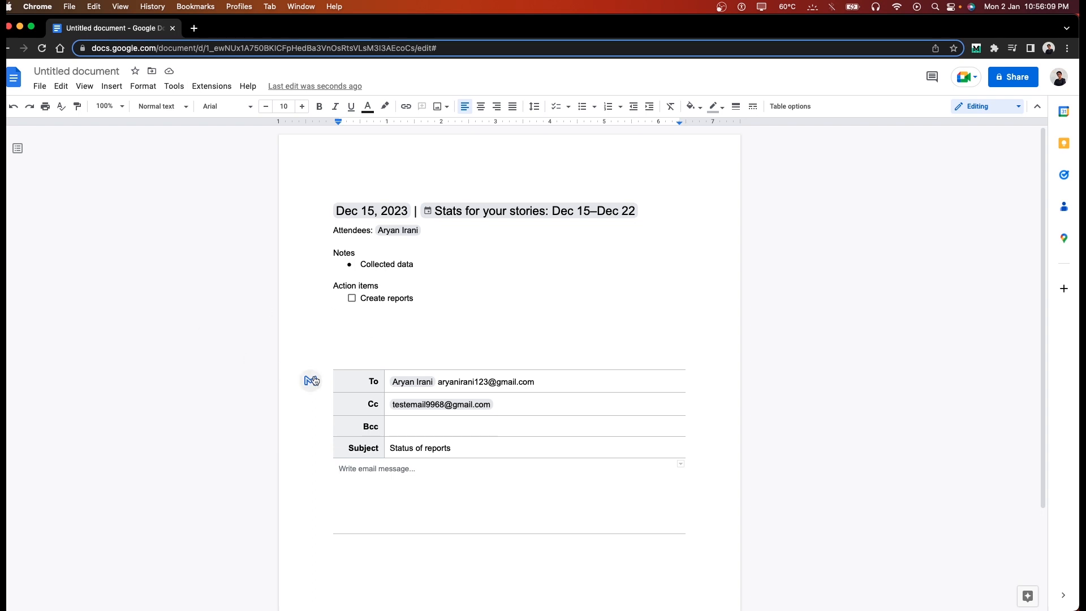
{"action": "left_click", "coordinate": [314, 380]}
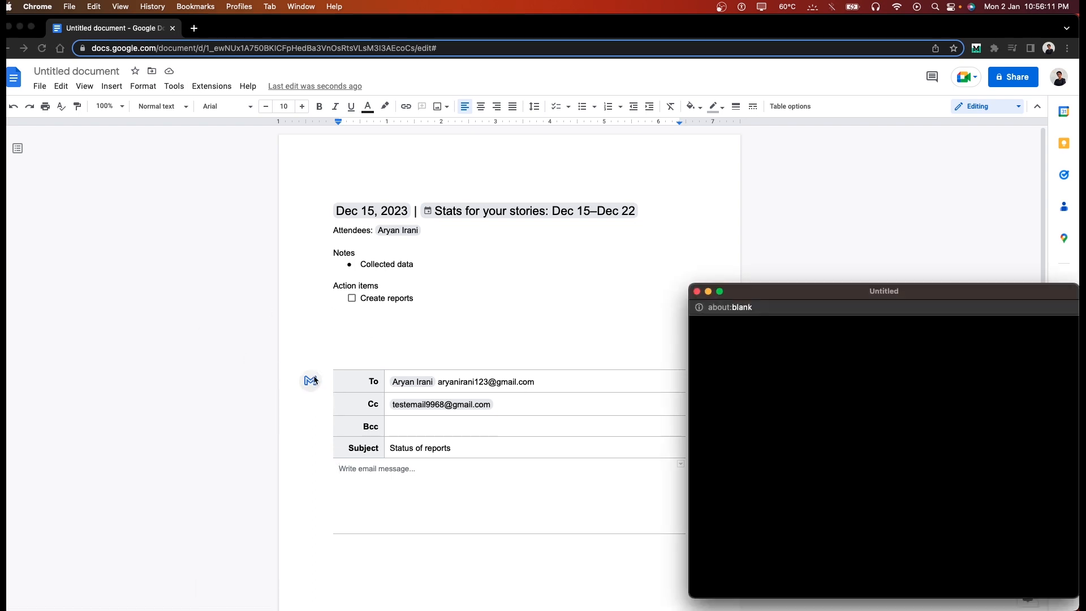
Step: Close the Gmail compose window and write the body 'Get me the reports by 6th January 2023'
{"action": "left_click_drag", "start_coordinate": [766, 298], "coordinate": [331, 160]}
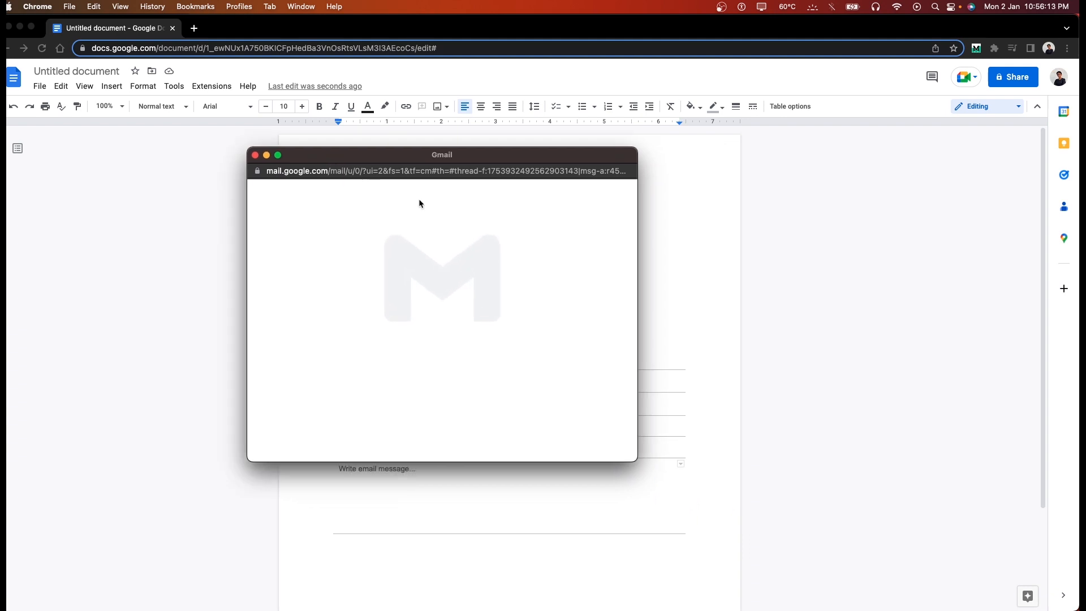
{"action": "left_click_drag", "start_coordinate": [635, 461], "coordinate": [773, 526]}
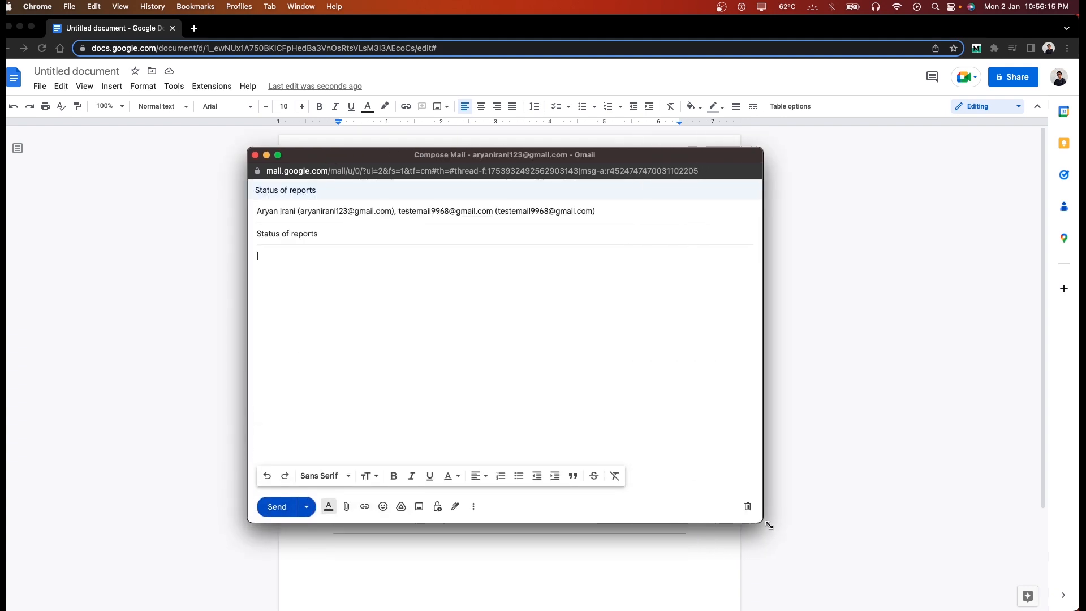
{"action": "left_click", "coordinate": [254, 155]}
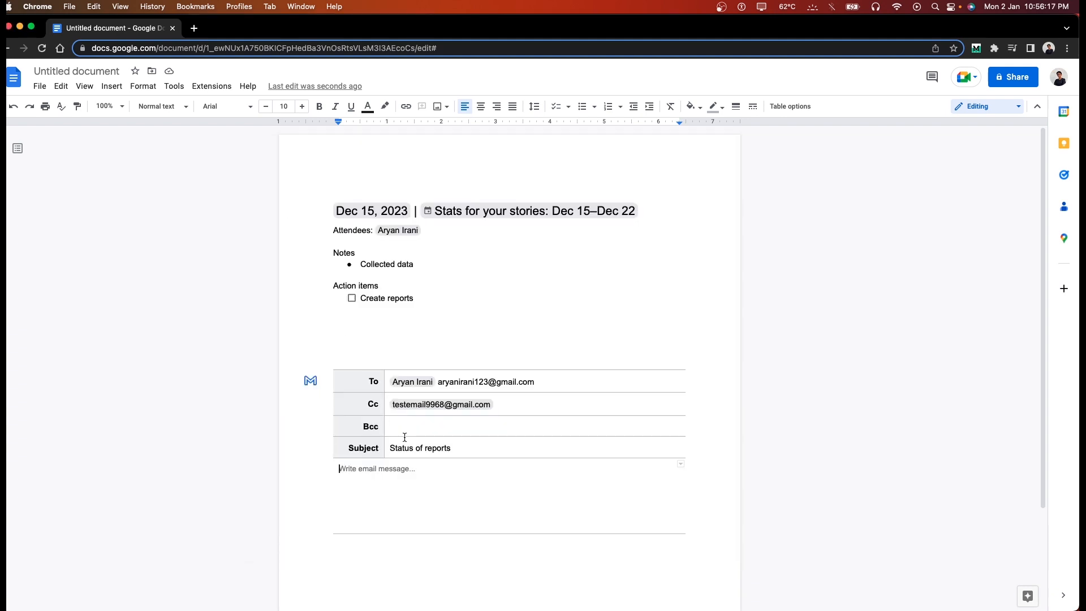
{"action": "type", "text": "Get me"}
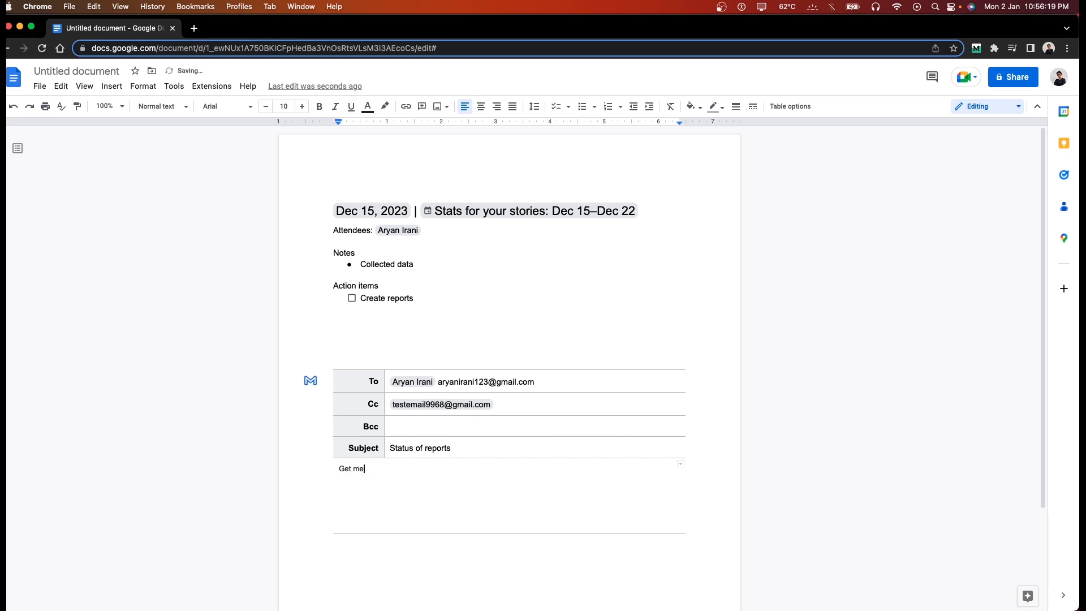
{"action": "type", "text": " the reports "}
{"action": "type", "text": "by "}
{"action": "type", "text": "6ht"}
{"action": "key", "text": "BackSpace"}
{"action": "key", "text": "BackSpace"}
{"action": "key", "text": "BackSpace"}
{"action": "type", "text": "th January 2023"}
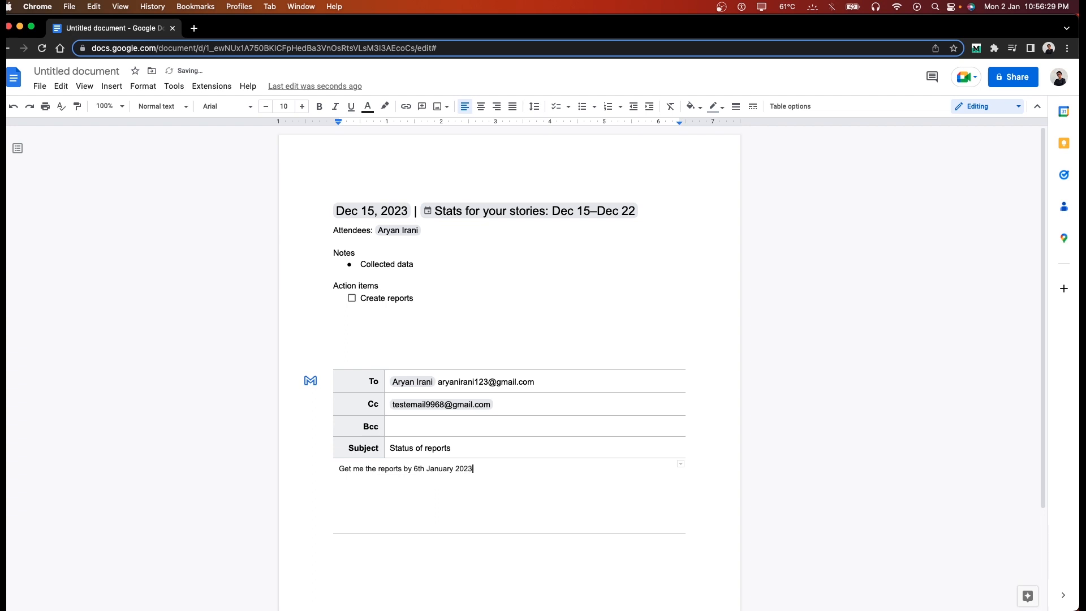
Step: Create the Gmail draft from the template, send it, and close the Gmail window
{"action": "left_click", "coordinate": [310, 386]}
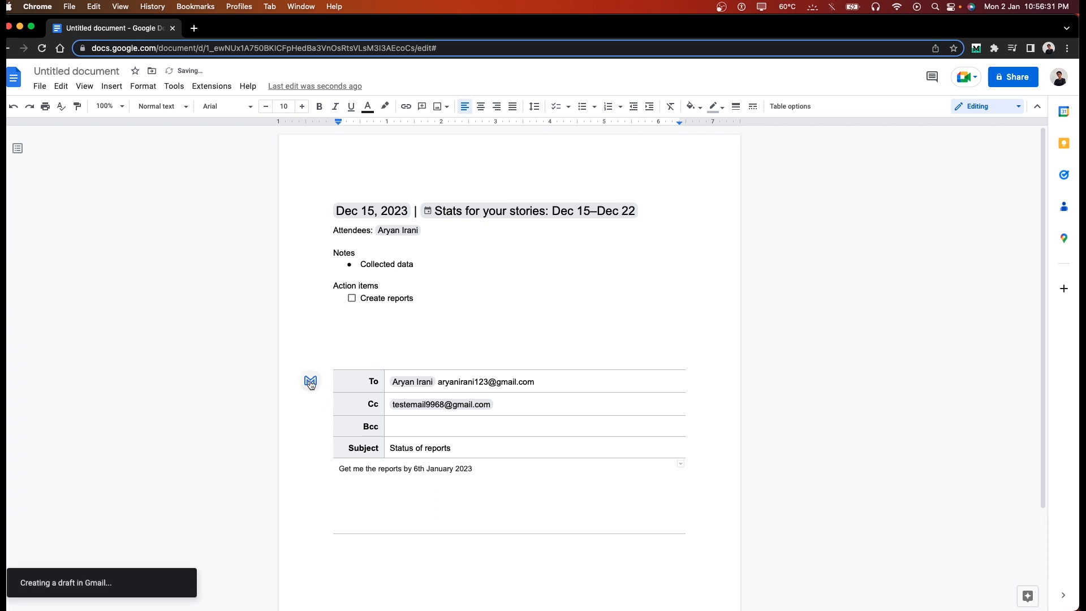
{"action": "left_click_drag", "start_coordinate": [919, 285], "coordinate": [412, 123]}
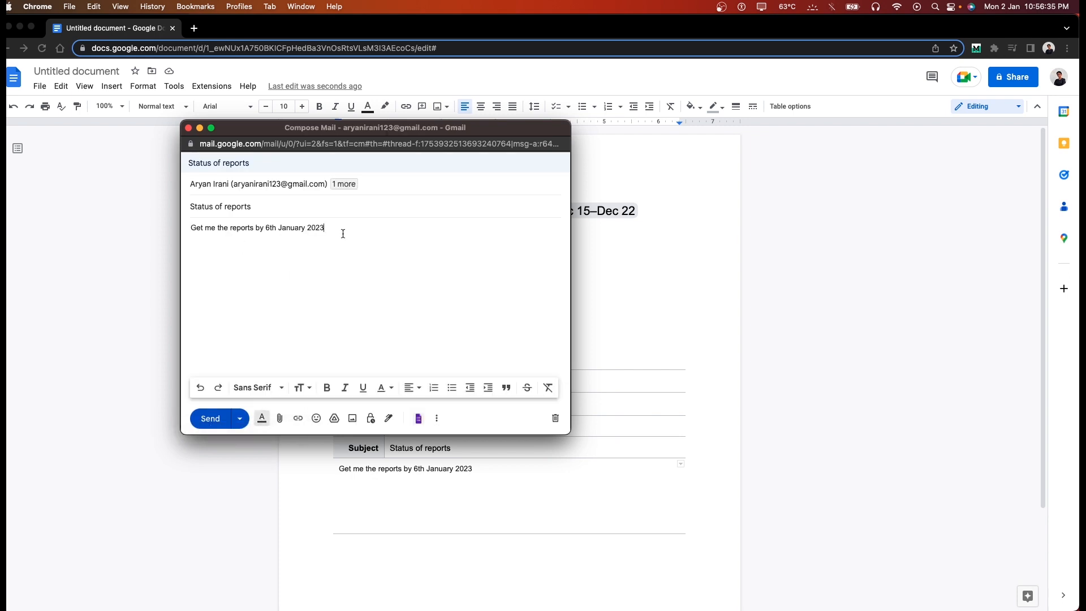
{"action": "left_click", "coordinate": [344, 189]}
{"action": "left_click", "coordinate": [200, 420]}
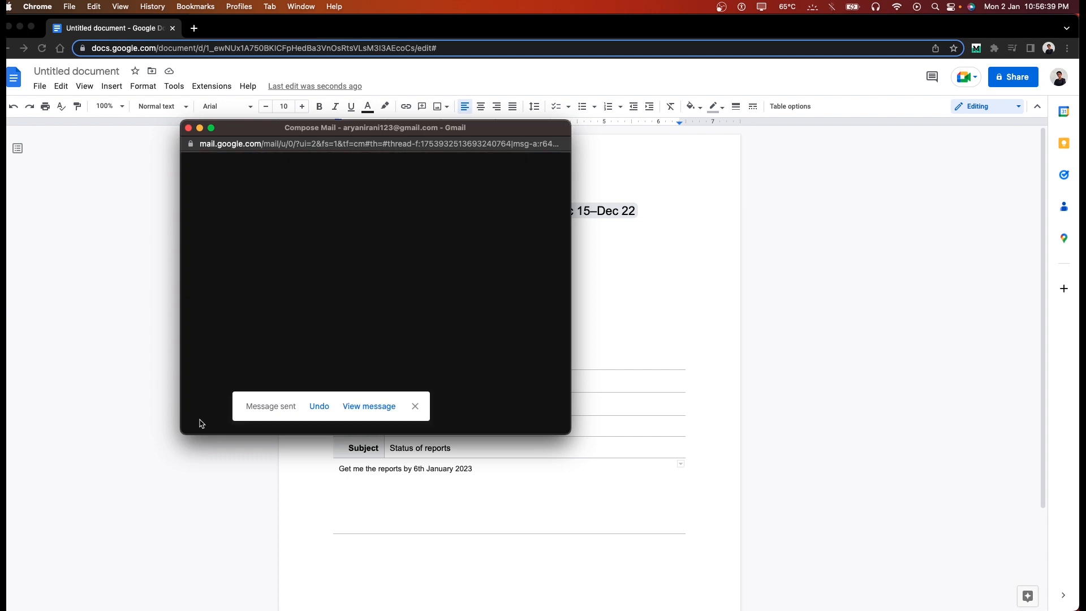
{"action": "left_click", "coordinate": [189, 128]}
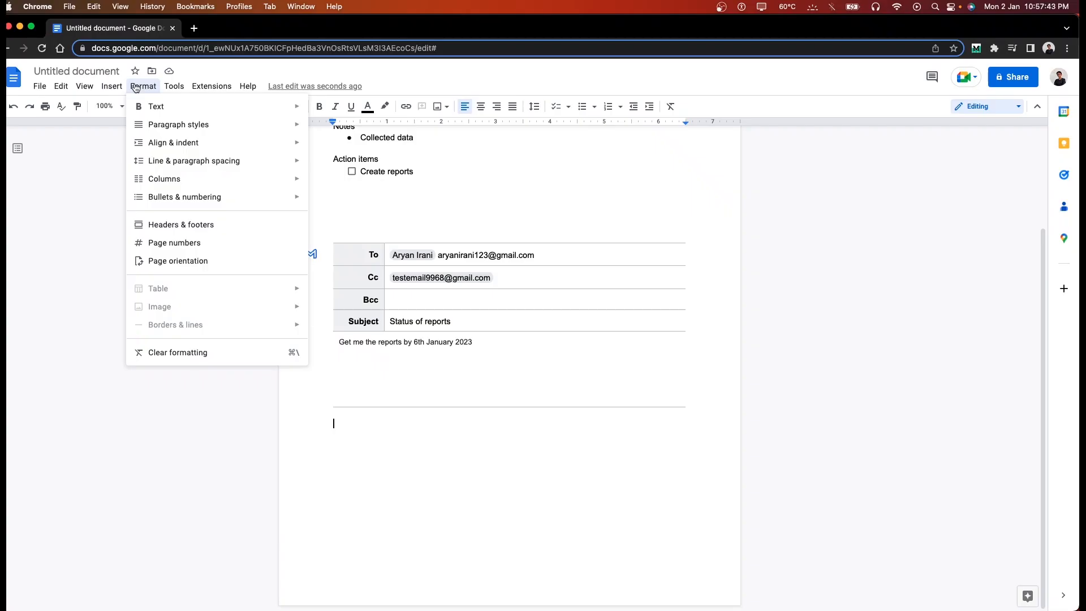
Step: Make a checklist of 'Finish editing youtube video' and 'Write script for next video', ticking both
{"action": "left_click", "coordinate": [148, 87]}
{"action": "left_click", "coordinate": [148, 87]}
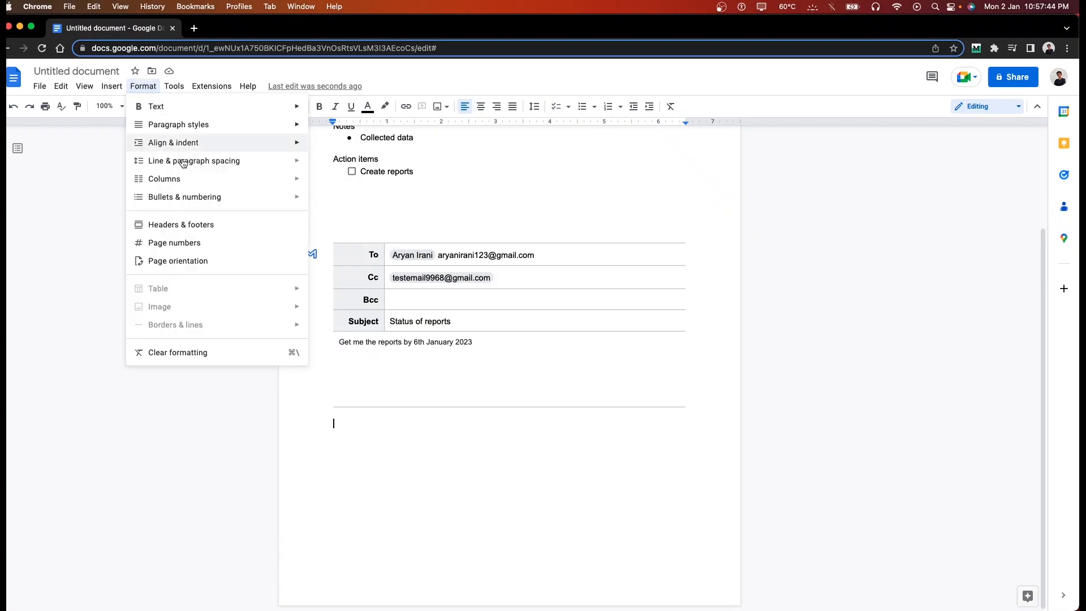
{"action": "mouse_move", "coordinate": [187, 203]}
{"action": "mouse_move", "coordinate": [360, 254]}
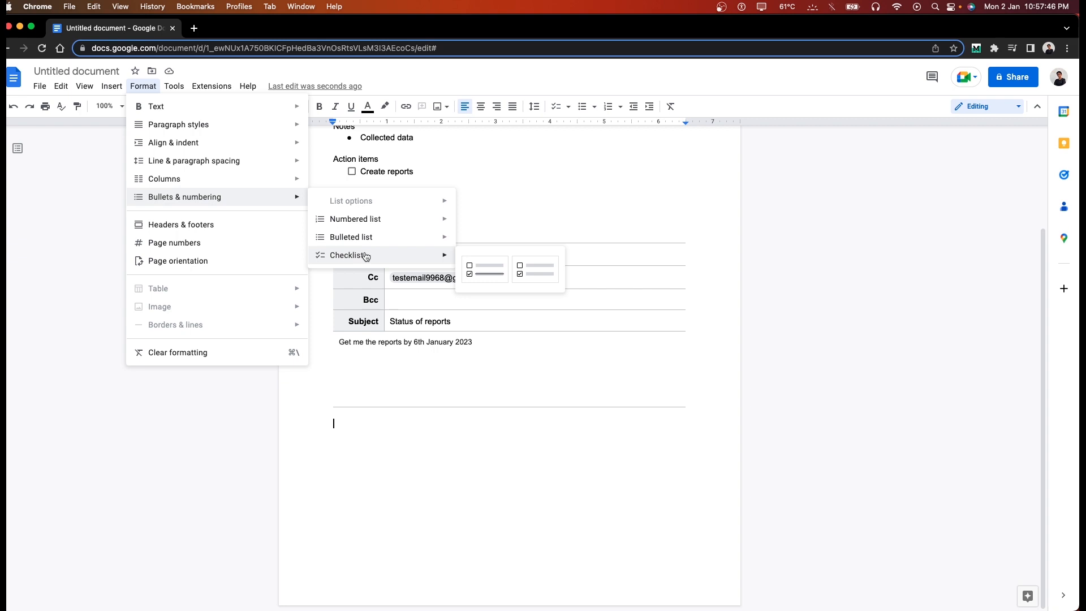
{"action": "left_click", "coordinate": [482, 263]}
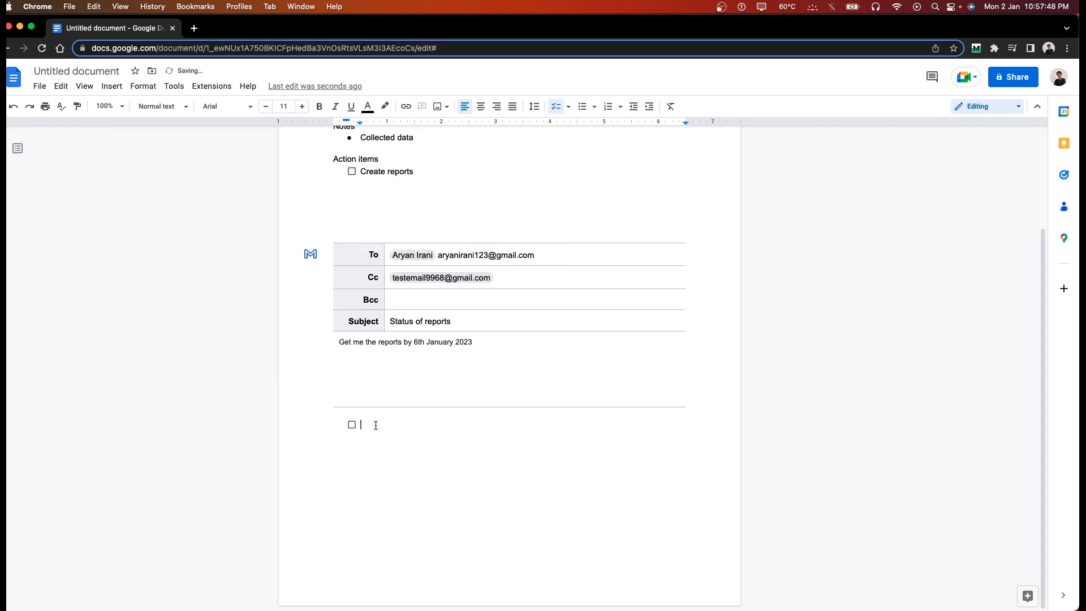
{"action": "type", "text": "Finish editing youtube video"}
{"action": "key", "text": "Return"}
{"action": "type", "text": "Write script for next video"}
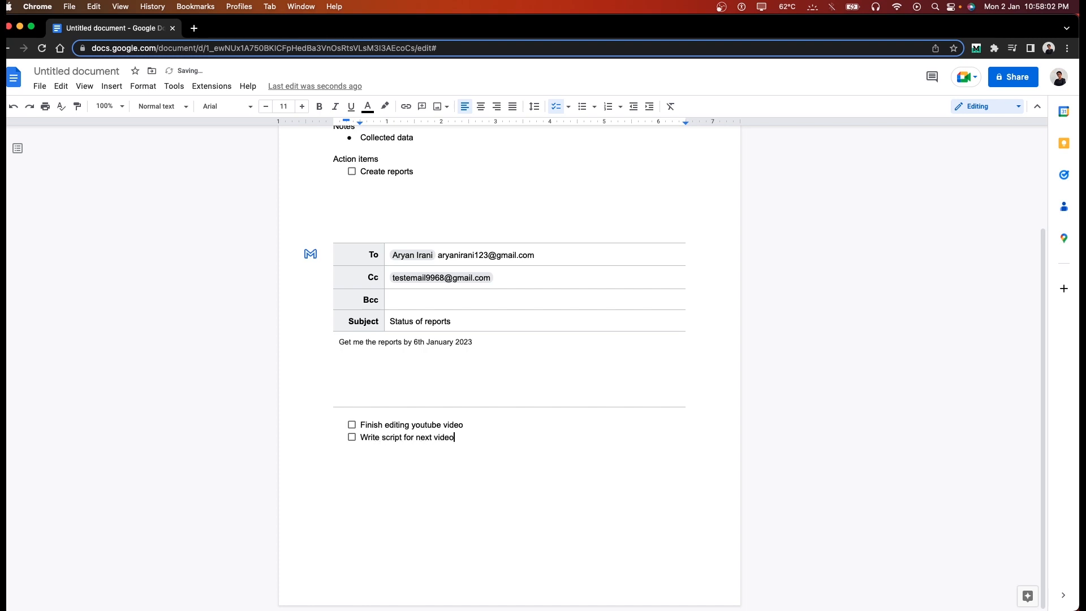
{"action": "left_click", "coordinate": [352, 424]}
{"action": "left_click", "coordinate": [352, 436]}
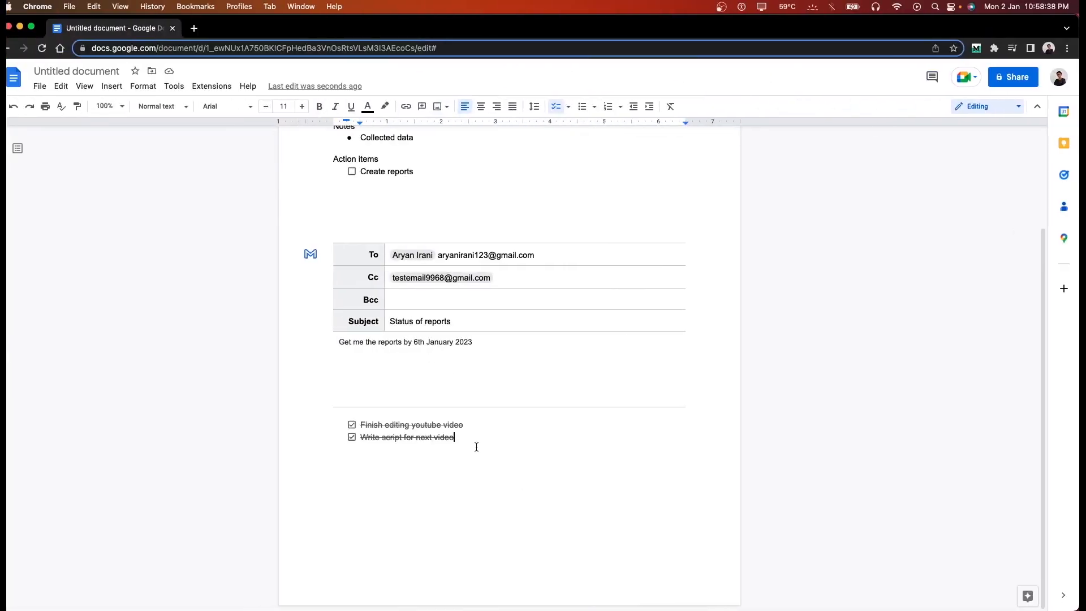
Step: Select the meeting notes, email draft and checklist with Cmd+A and delete them
{"action": "key", "text": "super+a"}
{"action": "key", "text": "BackSpace"}
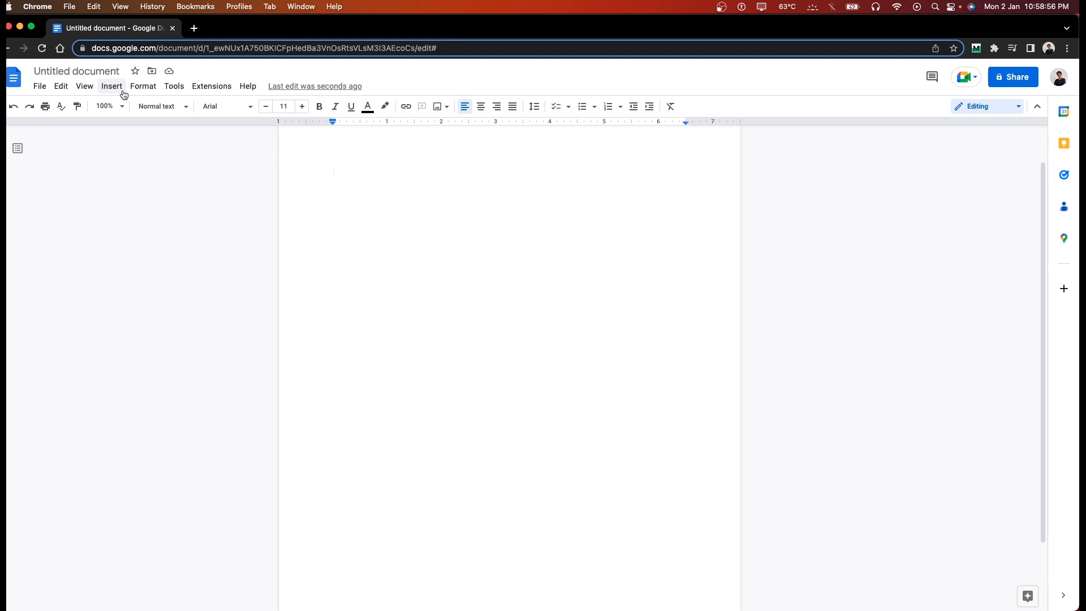
Step: Insert a text watermark reading the production company name, fixing the misspelled ending
{"action": "left_click", "coordinate": [124, 94]}
{"action": "left_click", "coordinate": [148, 368]}
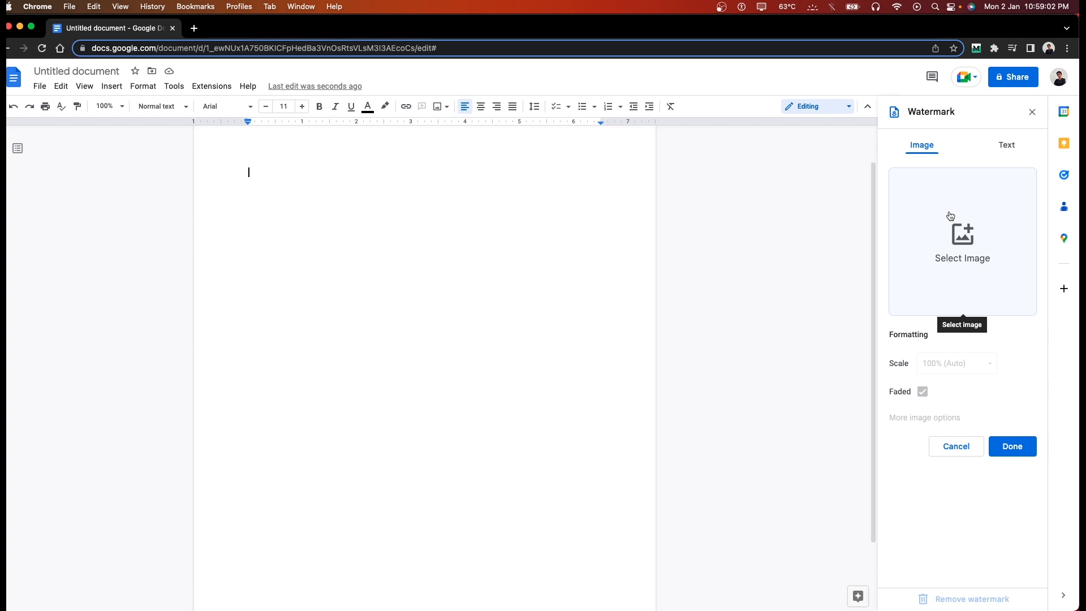
{"action": "left_click", "coordinate": [1008, 146]}
{"action": "left_click", "coordinate": [940, 178]}
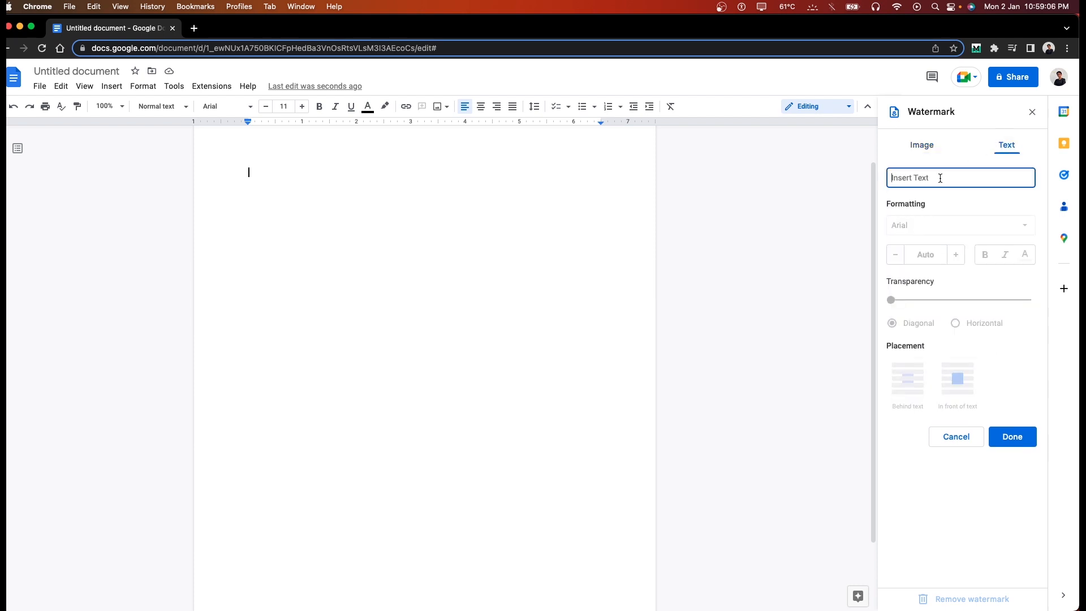
{"action": "type", "text": "Aryan Irani"}
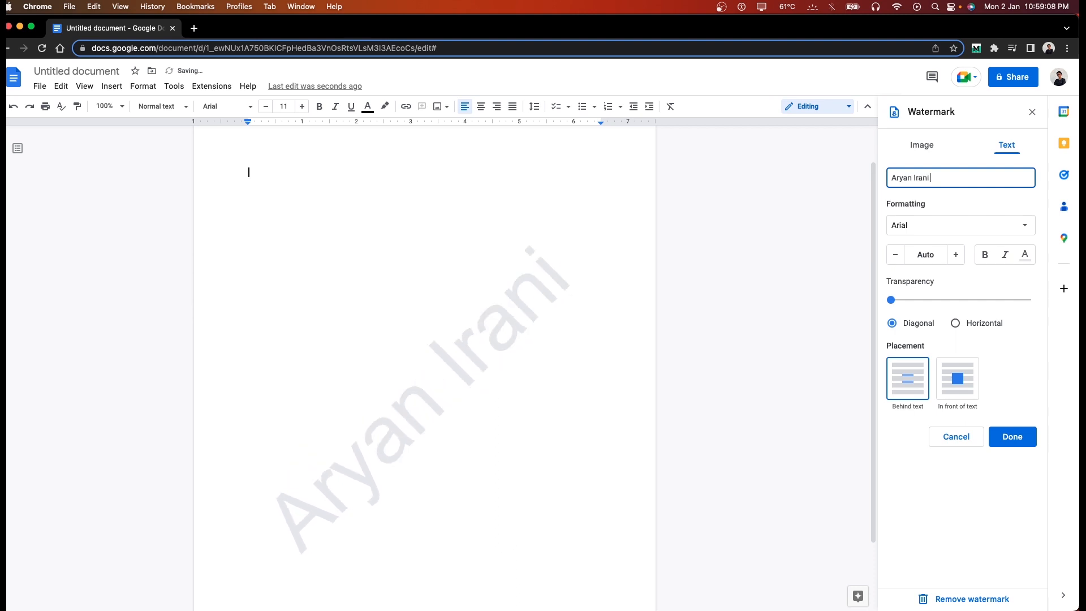
{"action": "type", "text": " Prod"}
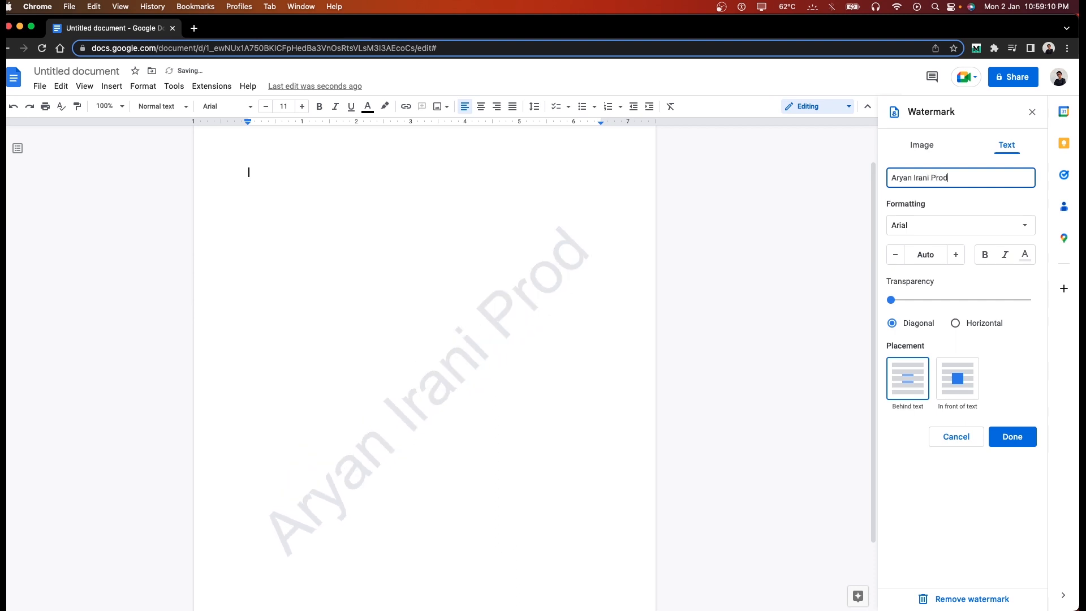
{"action": "type", "text": "uctions"}
Step: Style the watermark in Arial at size 57, semi-transparent, horizontal and in front of text
{"action": "left_click", "coordinate": [960, 224]}
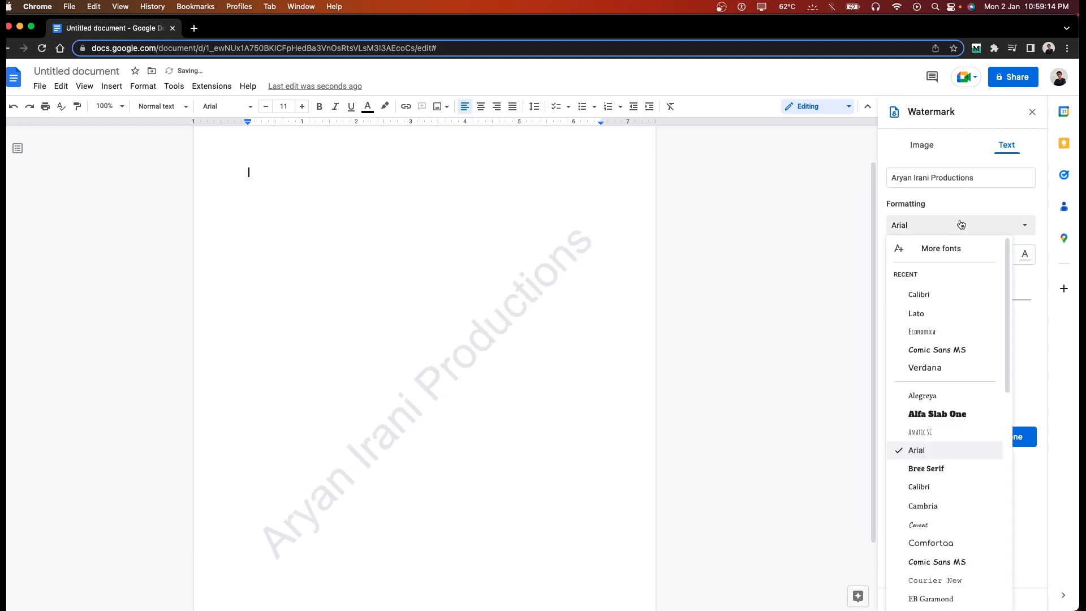
{"action": "scroll", "coordinate": [952, 317], "scroll_direction": "down", "scroll_amount": 10}
{"action": "left_click", "coordinate": [1026, 318]}
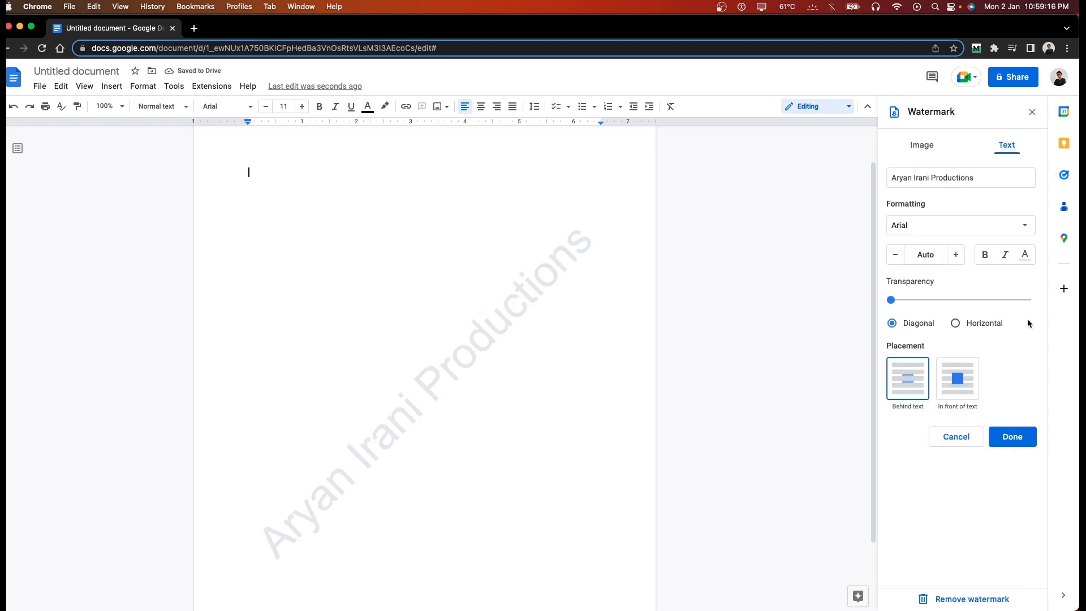
{"action": "left_click", "coordinate": [956, 254]}
{"action": "left_click", "coordinate": [896, 255]}
{"action": "left_click_drag", "start_coordinate": [899, 301], "coordinate": [960, 300]}
{"action": "left_click", "coordinate": [991, 323]}
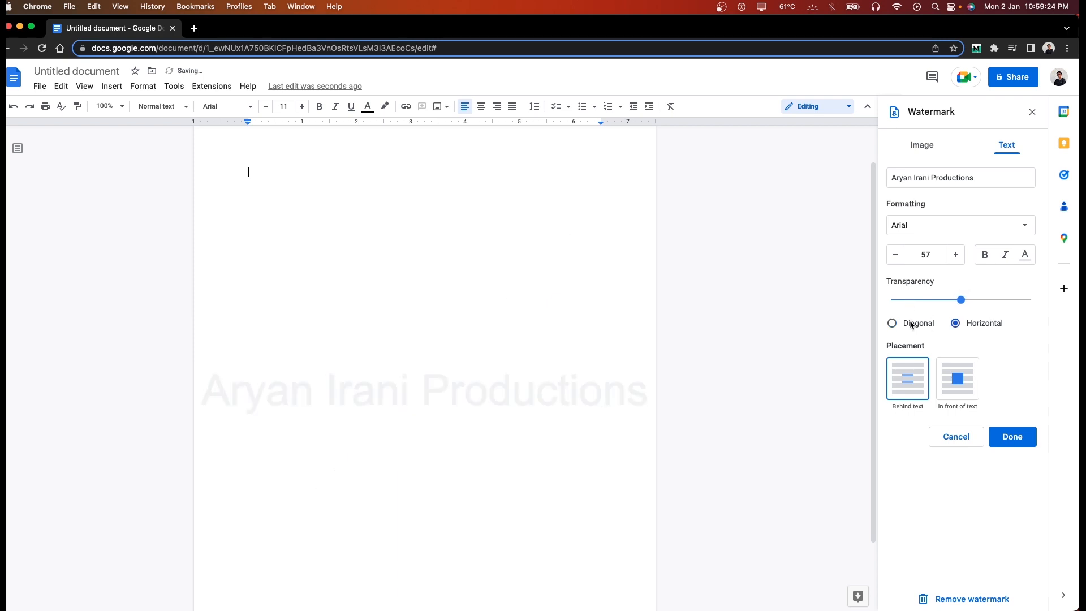
{"action": "left_click", "coordinate": [945, 388]}
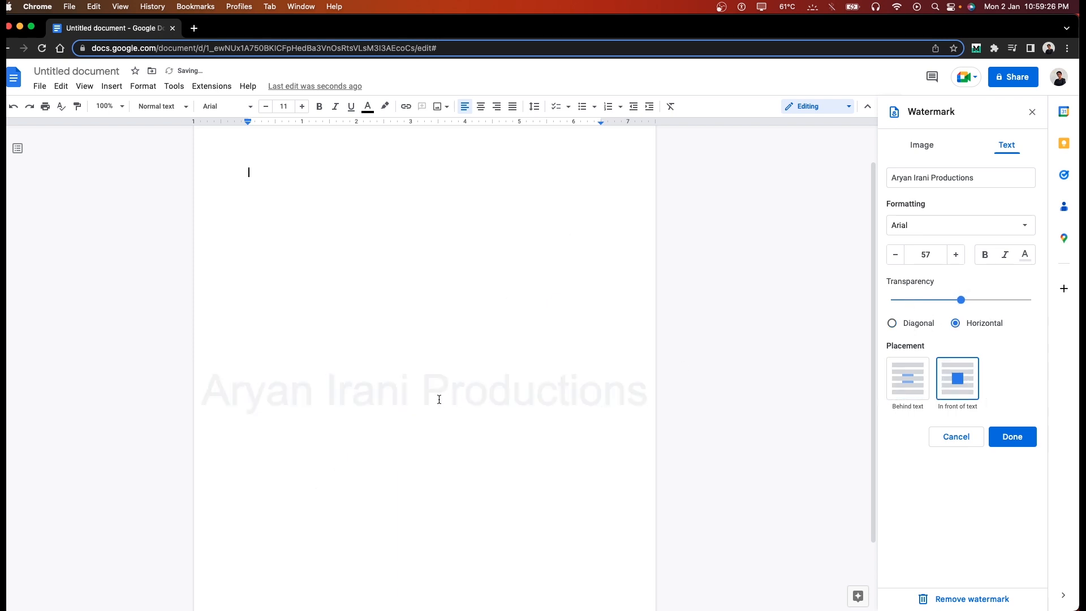
Step: Move the watermark behind the text and place the caret in the empty document
{"action": "left_click", "coordinate": [910, 388]}
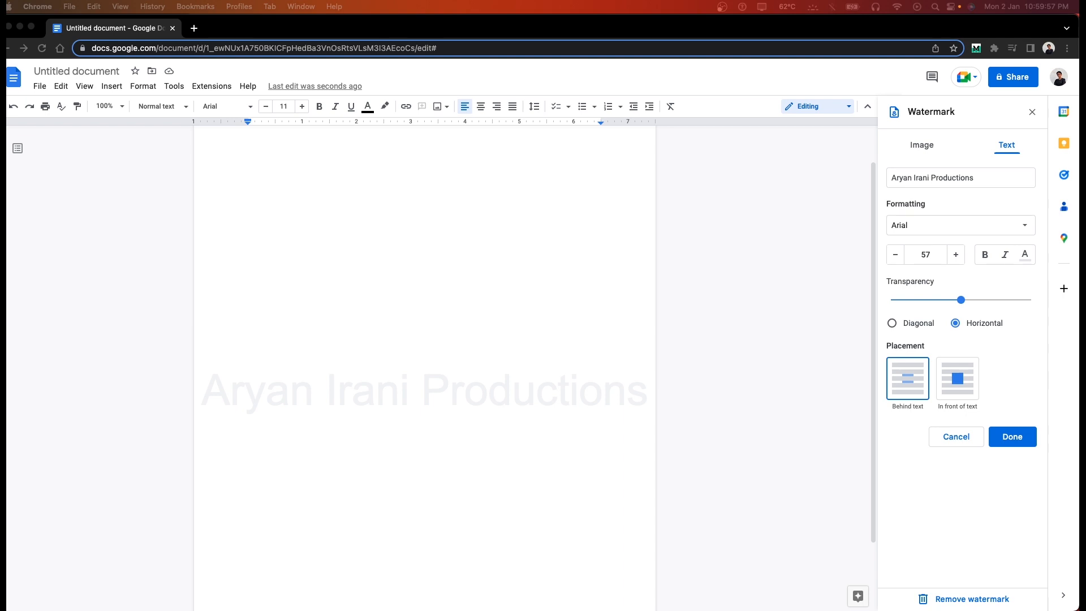
{"action": "left_click", "coordinate": [328, 210]}
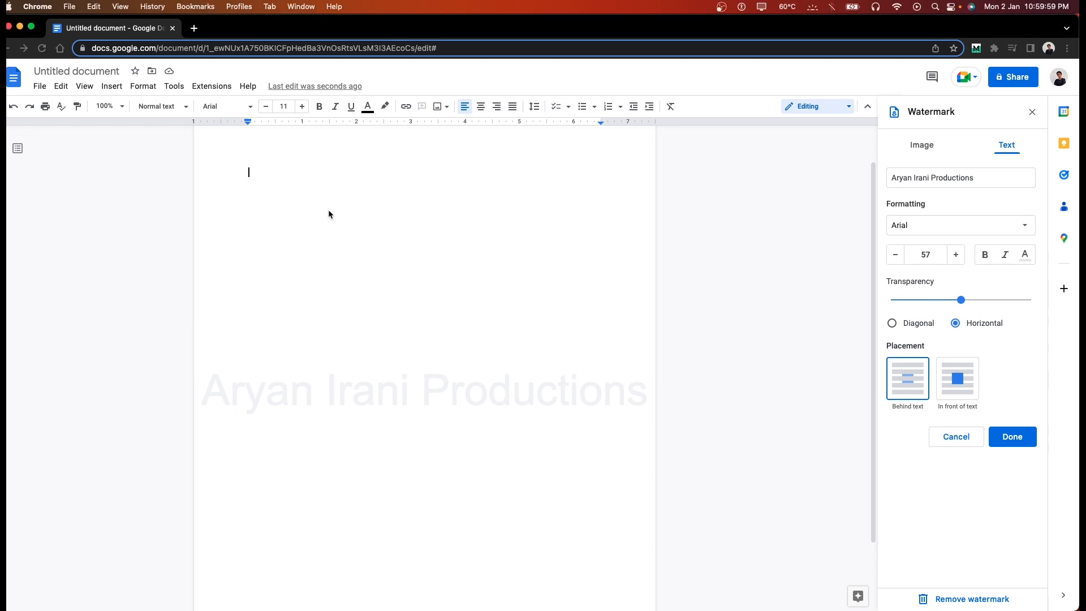
Step: Type the creator's name on the page and give it a grinning-face emoji reaction
{"action": "type", "text": "Aryanirani"}
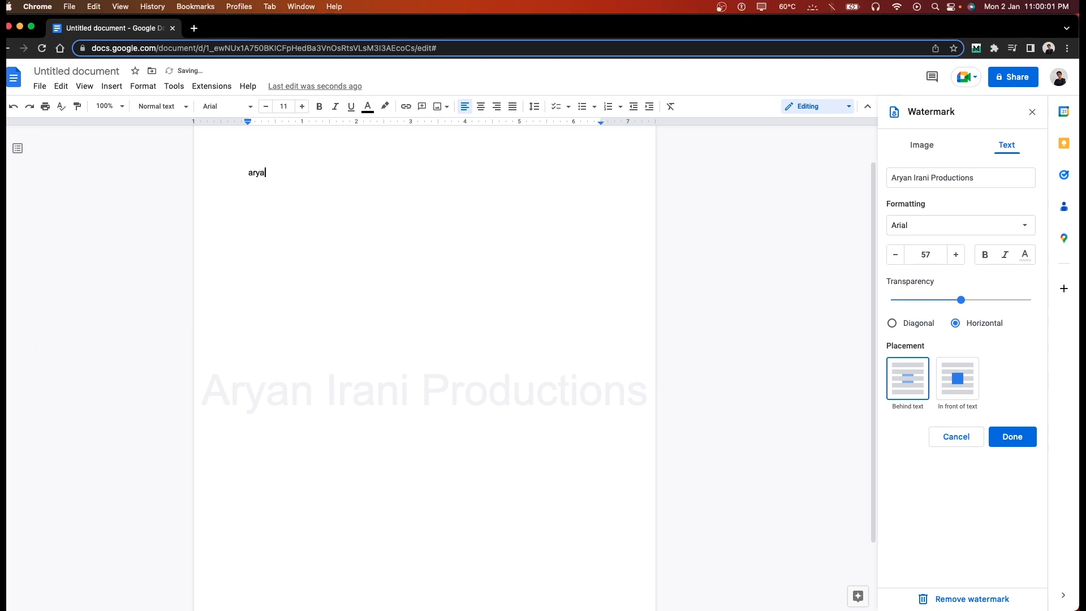
{"action": "double_click", "coordinate": [277, 172]}
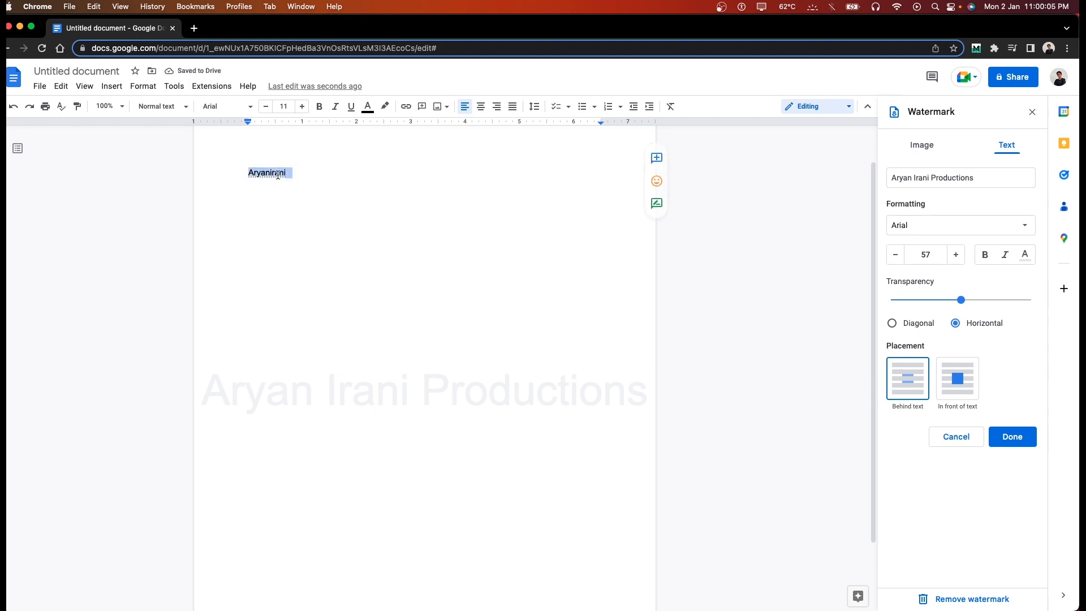
{"action": "left_click", "coordinate": [658, 182]}
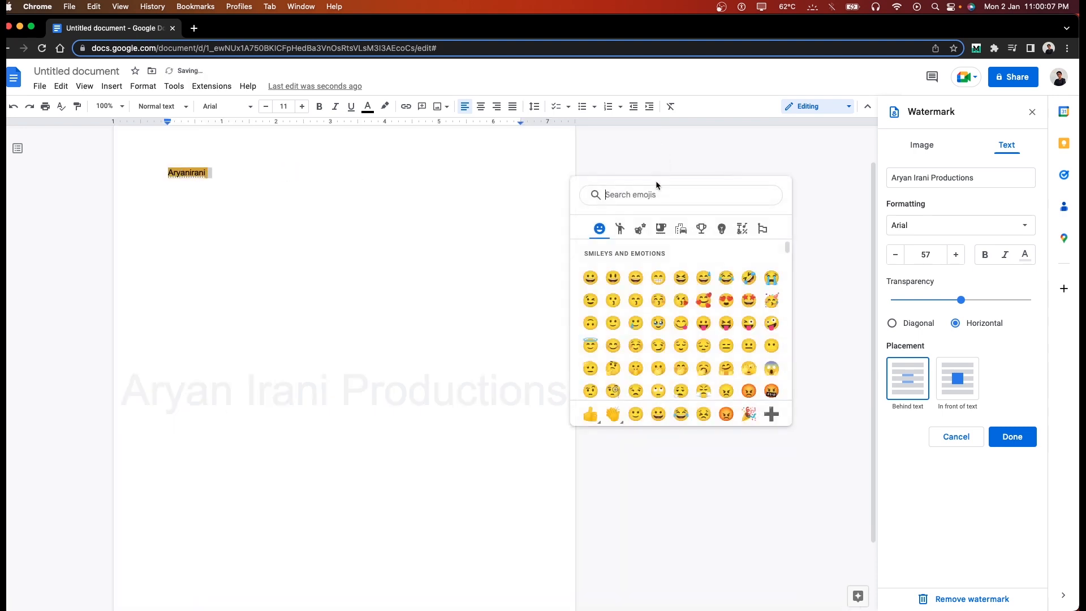
{"action": "left_click", "coordinate": [588, 277]}
{"action": "left_click", "coordinate": [253, 181]}
Step: Reopen the emoji reaction picker on the name and dismiss it without adding another
{"action": "left_click", "coordinate": [181, 172]}
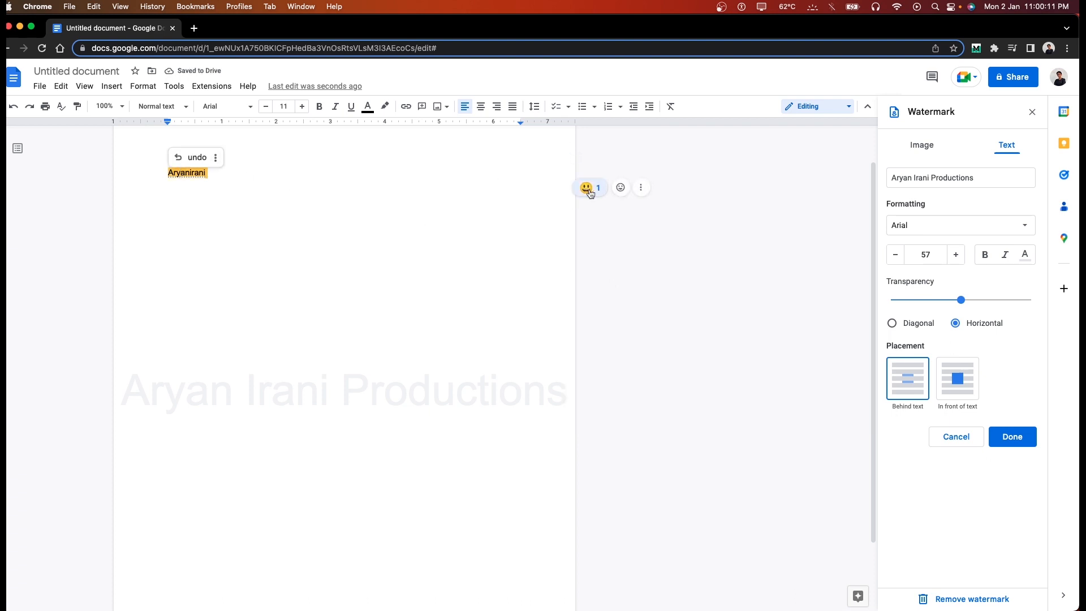
{"action": "left_click", "coordinate": [630, 188]}
{"action": "scroll", "coordinate": [643, 322], "scroll_direction": "down", "scroll_amount": 10}
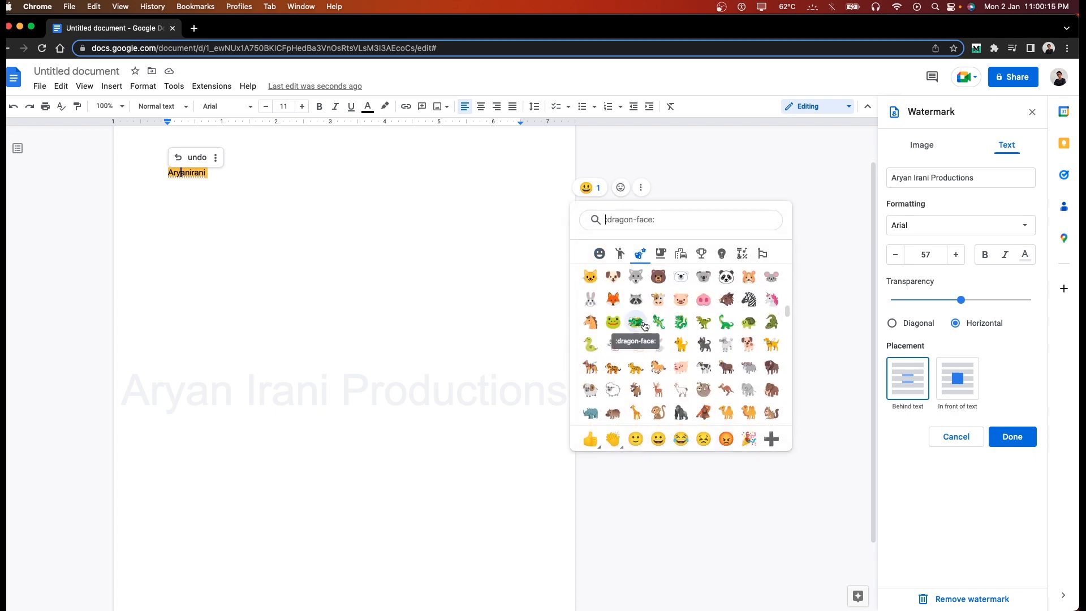
{"action": "left_click", "coordinate": [462, 266]}
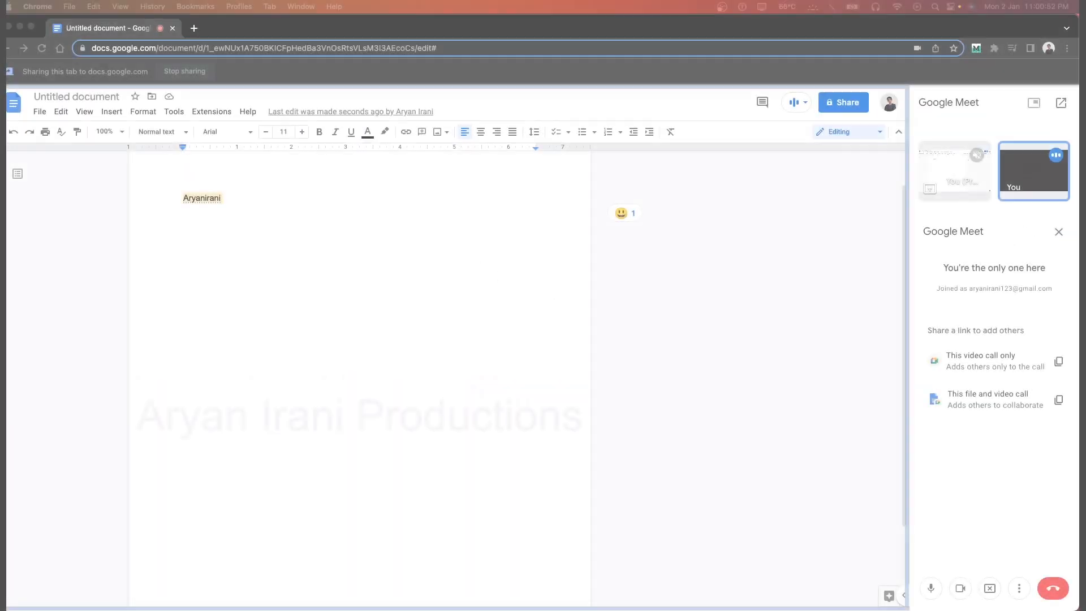